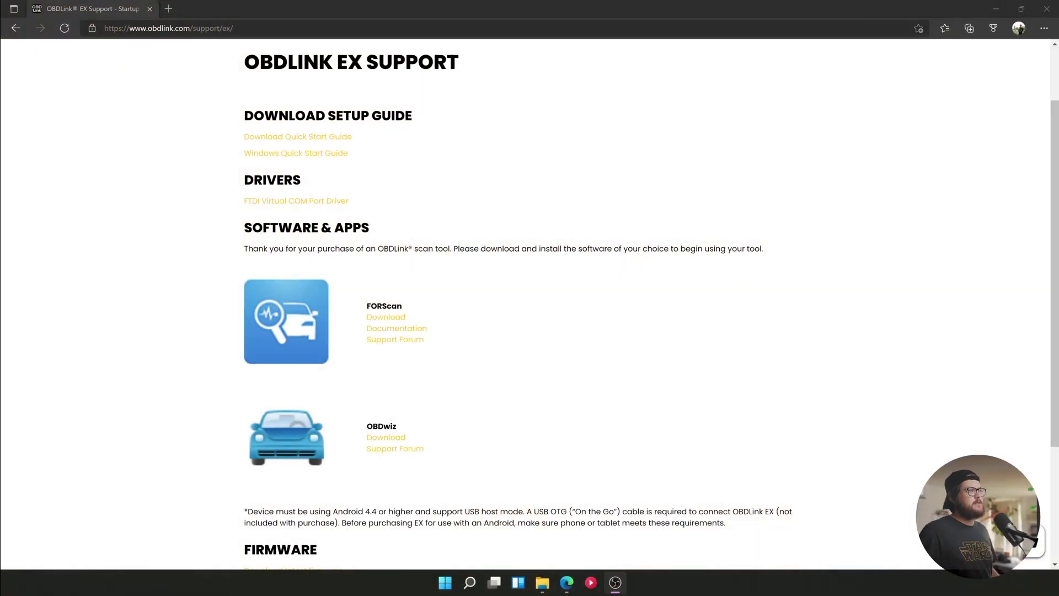
Review the OBDLink EX support page, then download the FTDI Virtual COM Port Driver (CDM21228_Setup.zip).
click(166, 28)
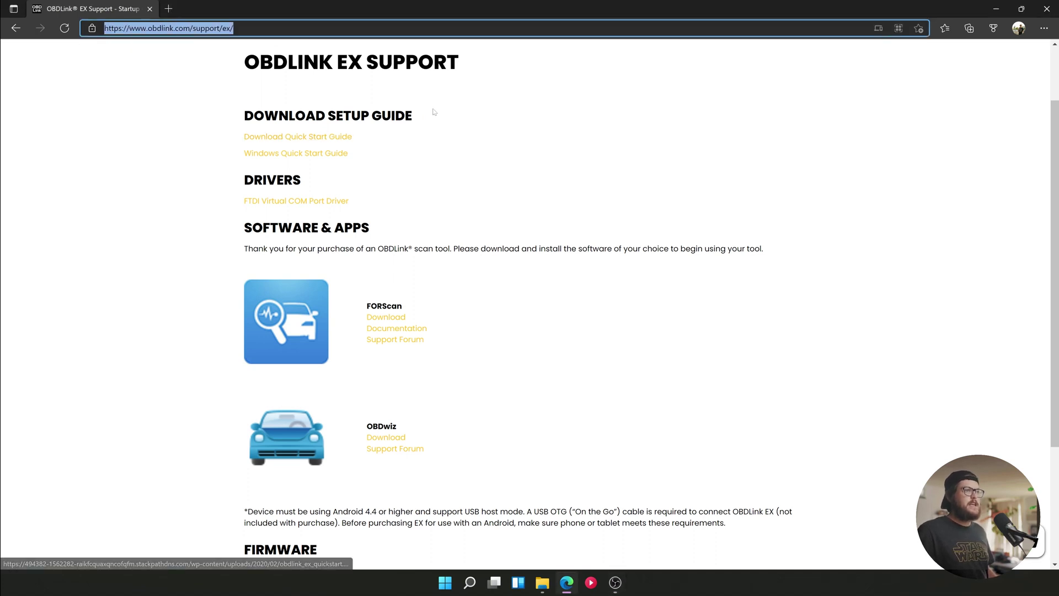
click(577, 187)
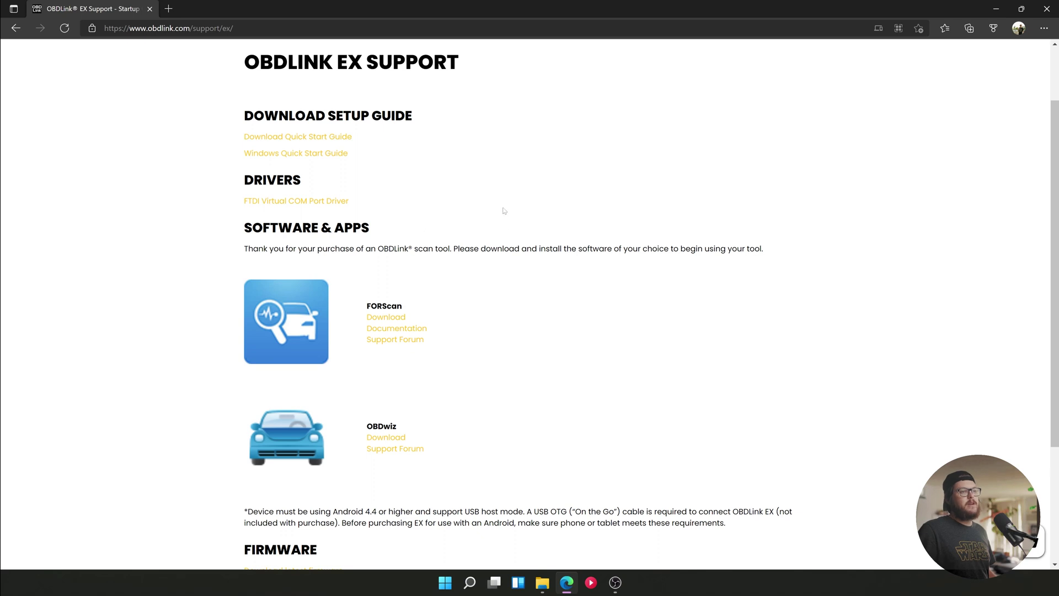
drag(236, 57, 617, 524)
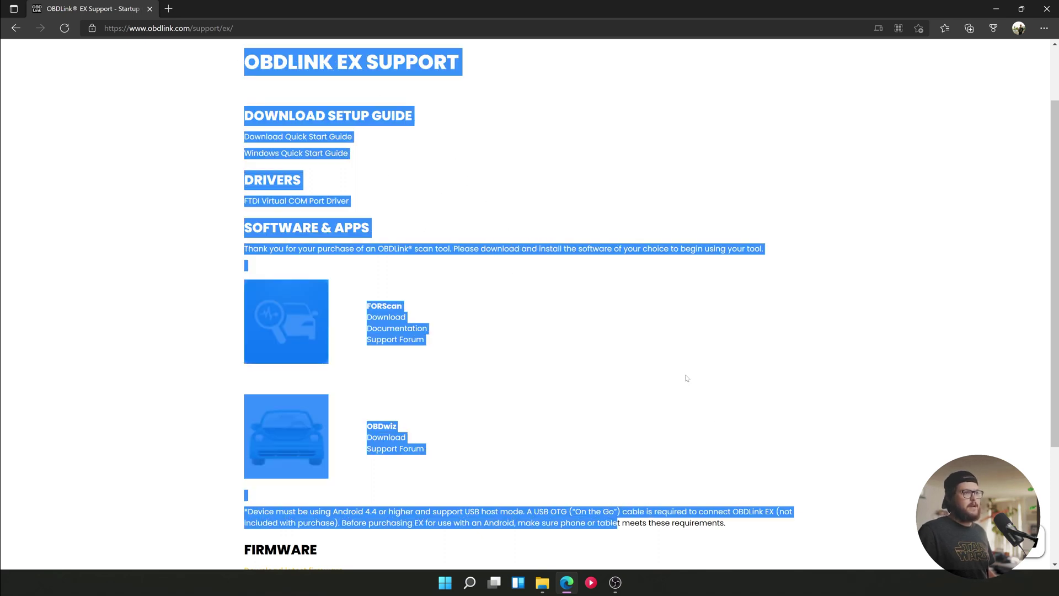
click(523, 149)
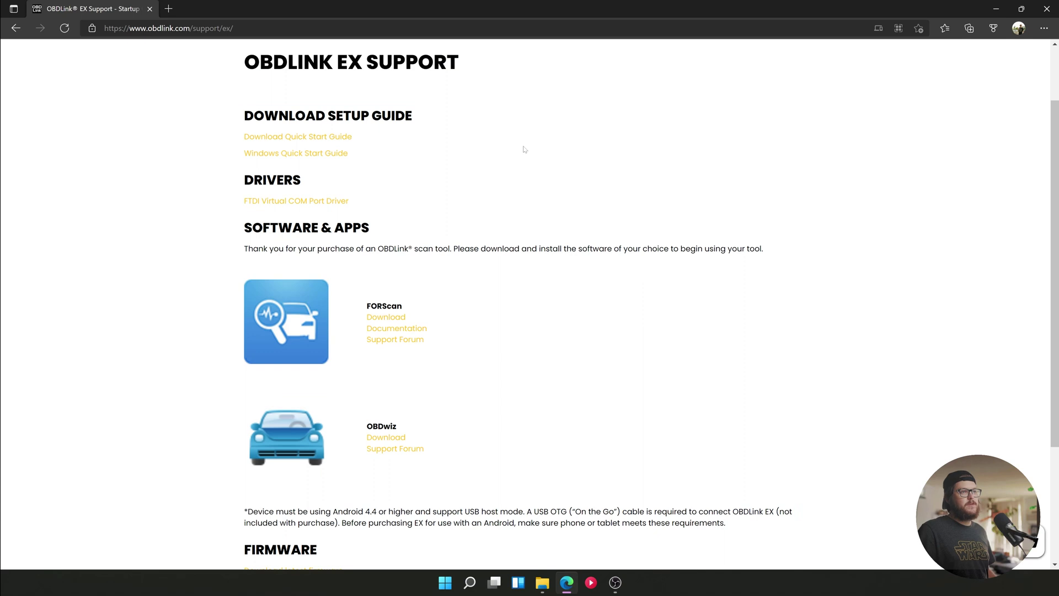
click(269, 204)
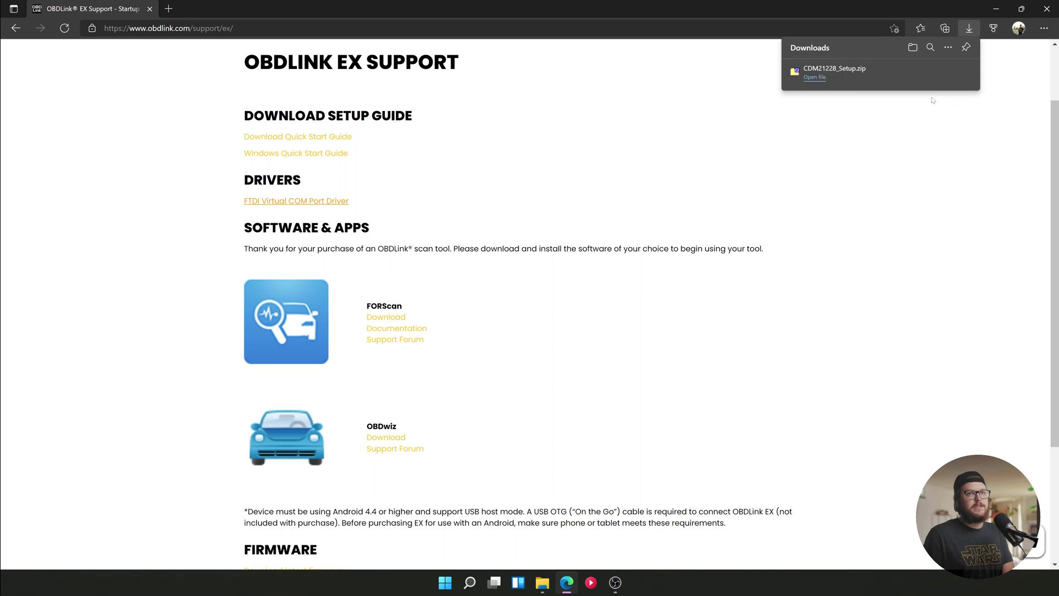
Extract CDM21228_Setup.zip with Show extracted files ticked, then select CDM21228_Setup.exe.
click(932, 73)
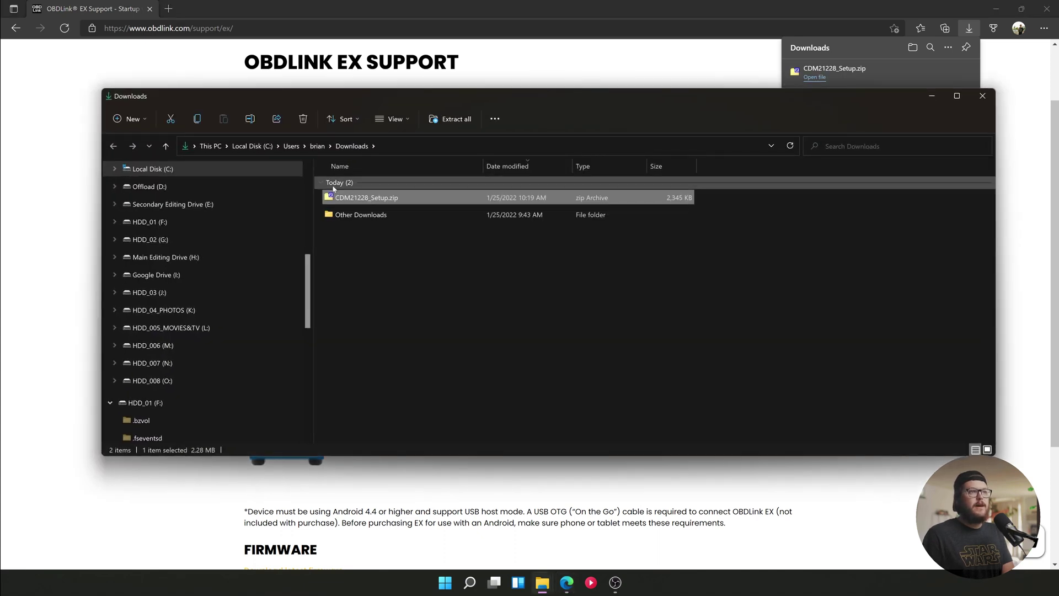
right_click(380, 200)
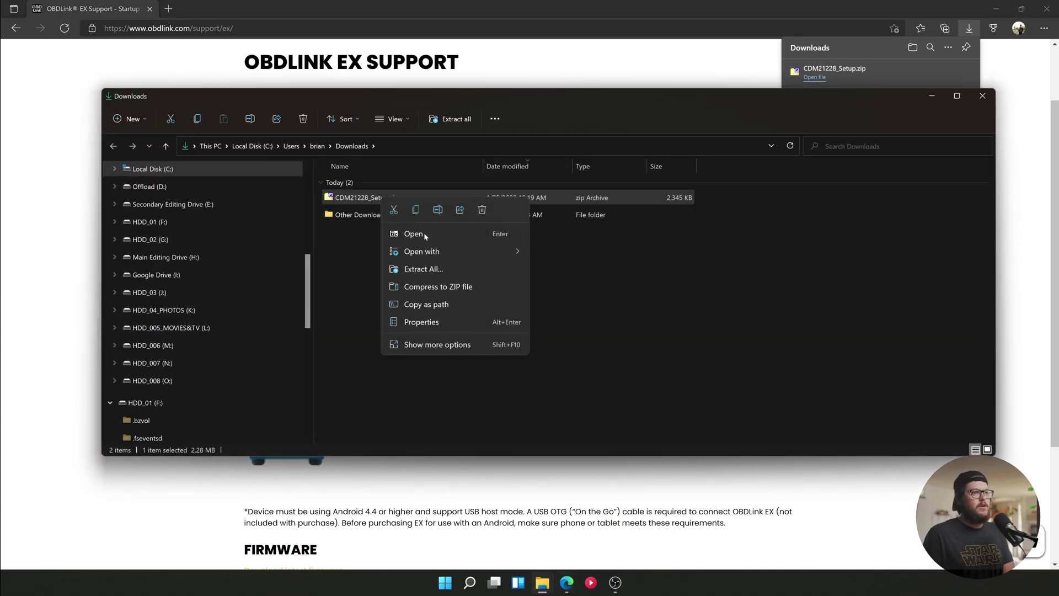
click(461, 270)
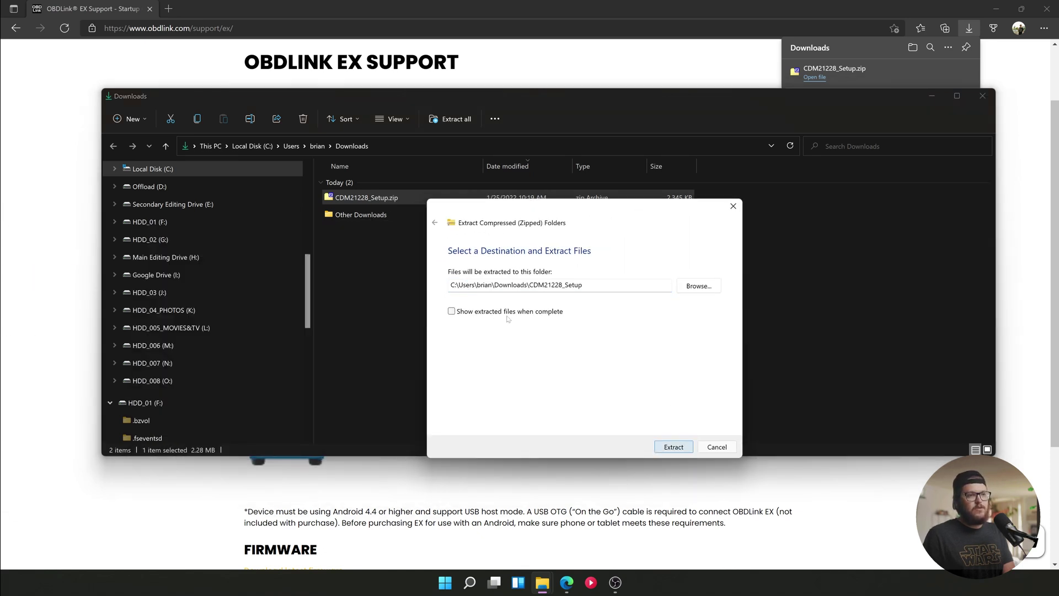
click(483, 312)
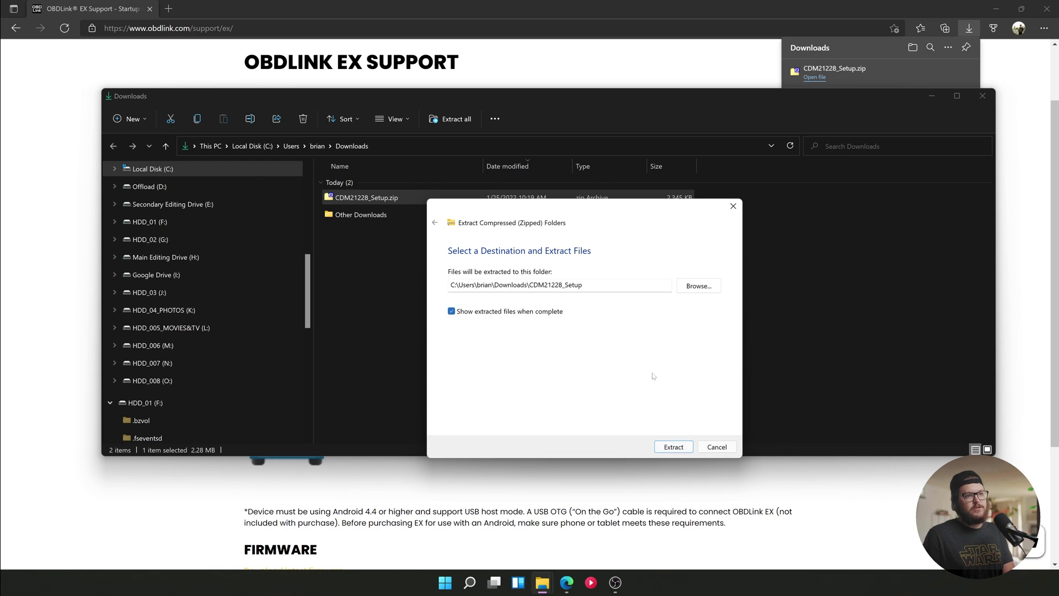
click(673, 447)
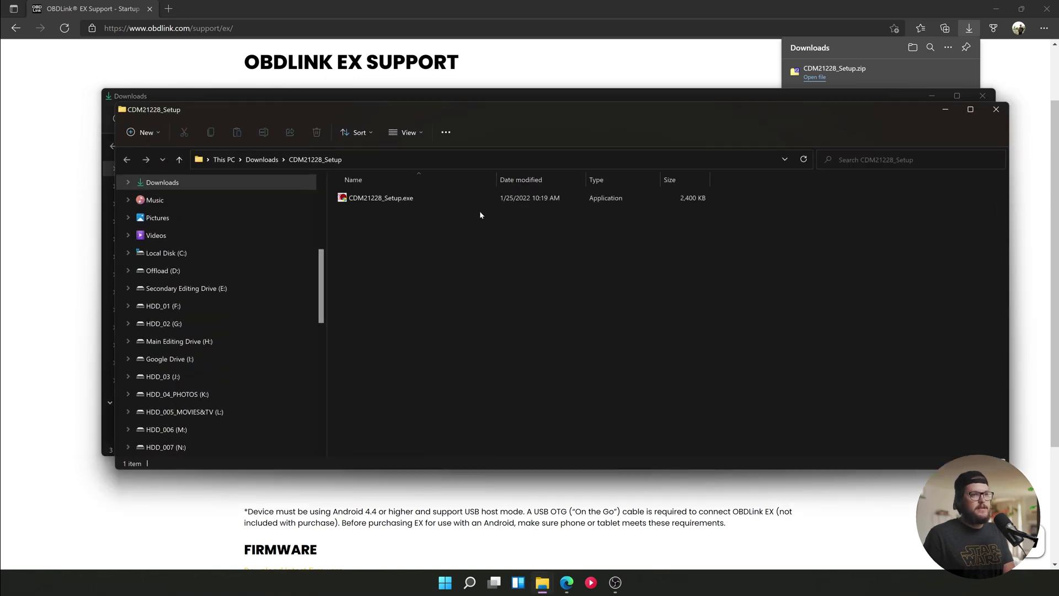
click(373, 199)
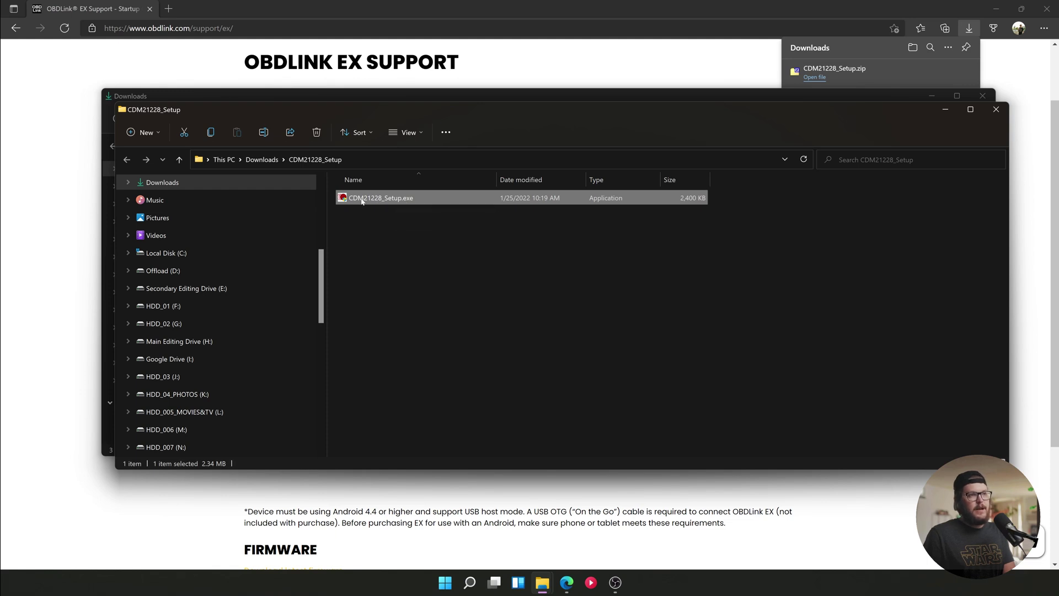
Run CDM21228_Setup.exe as administrator, accept the license, and finish installing the FTDI CDM drivers.
right_click(375, 202)
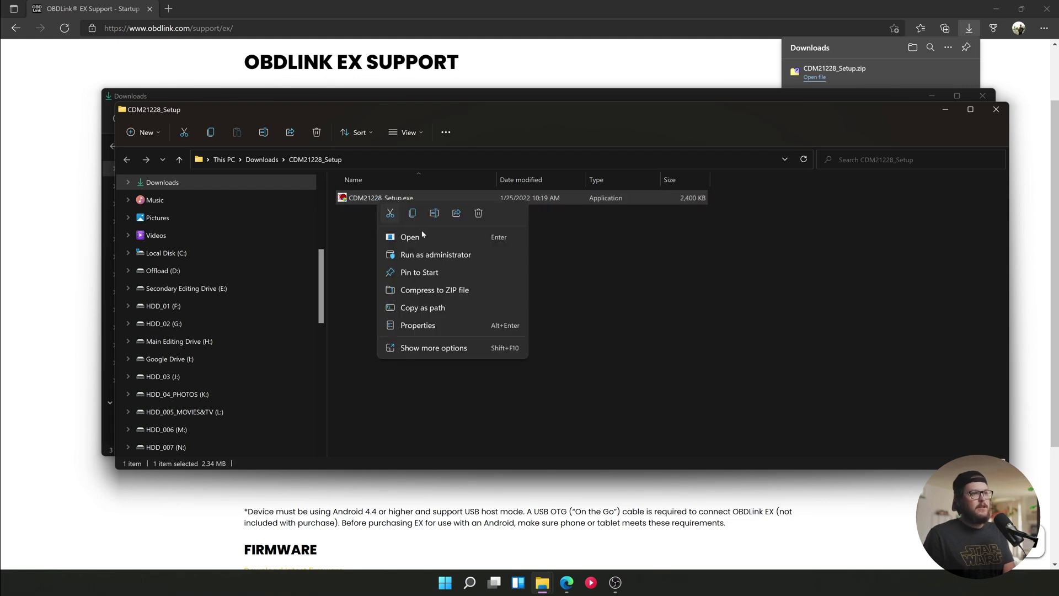
click(431, 256)
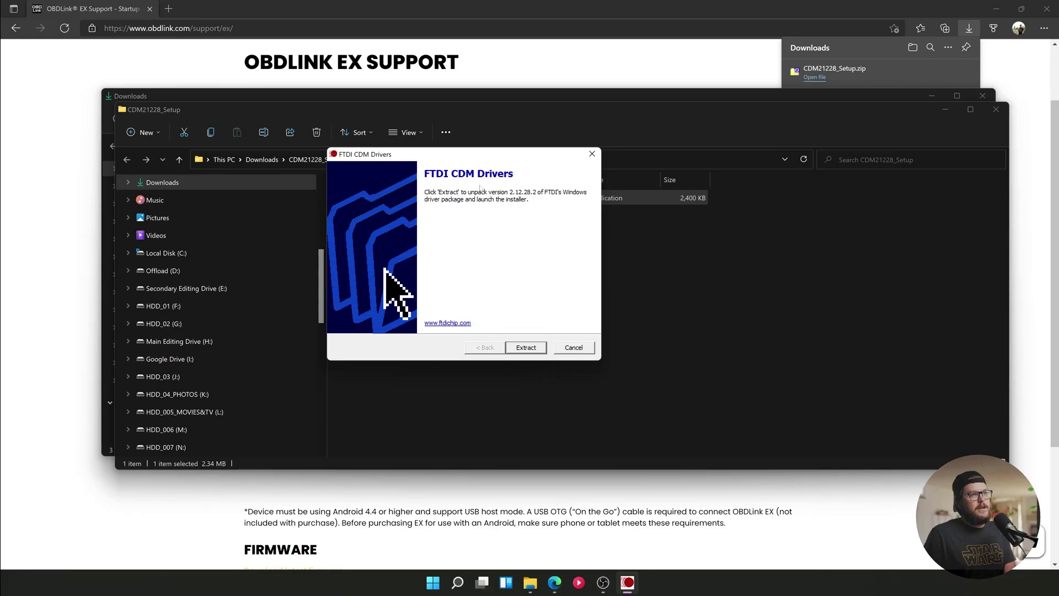
click(531, 347)
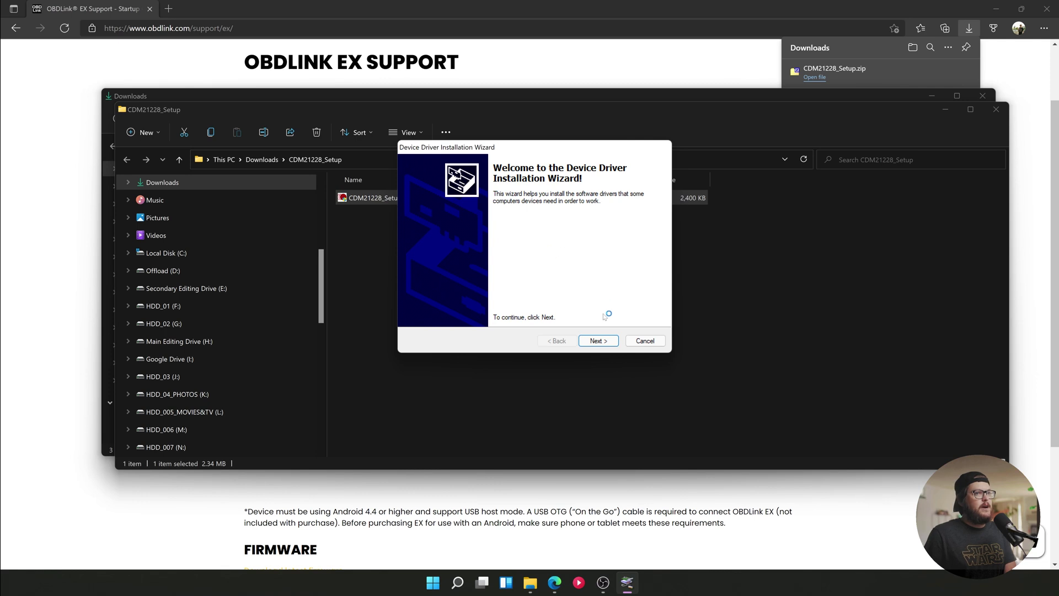
click(606, 340)
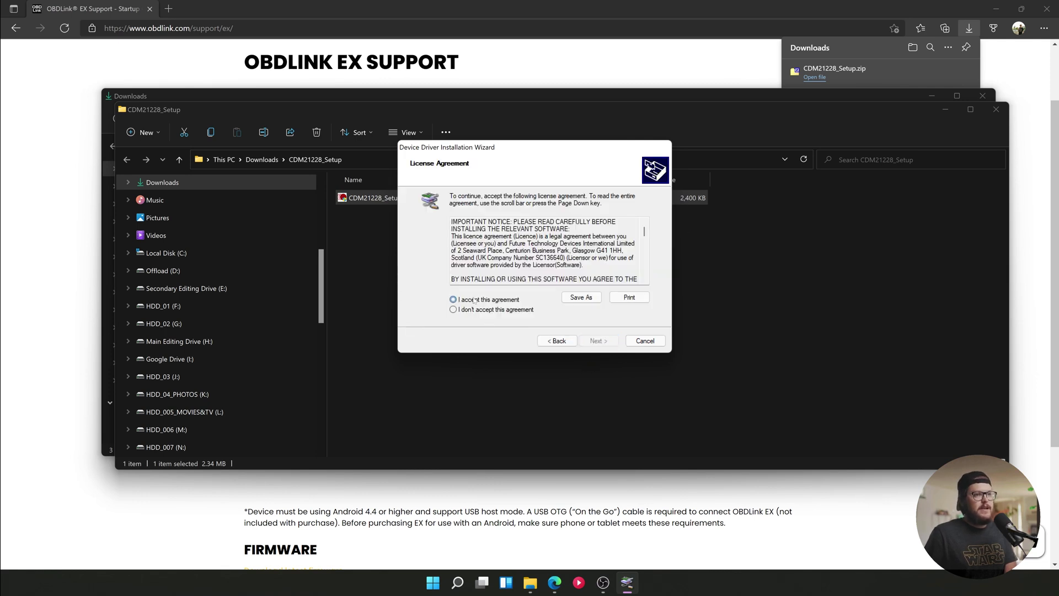
click(453, 299)
click(599, 341)
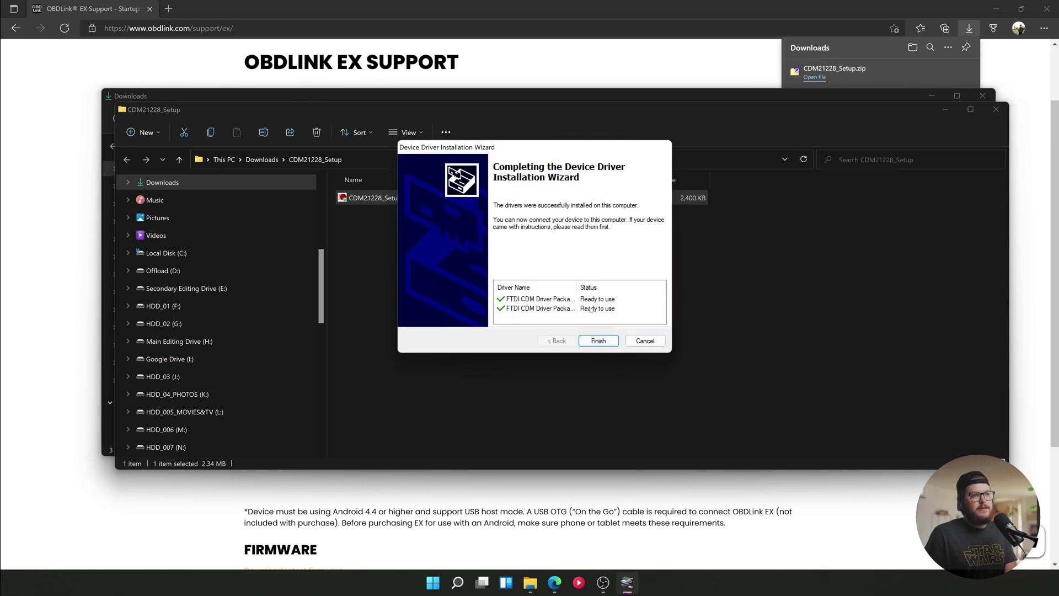
click(605, 340)
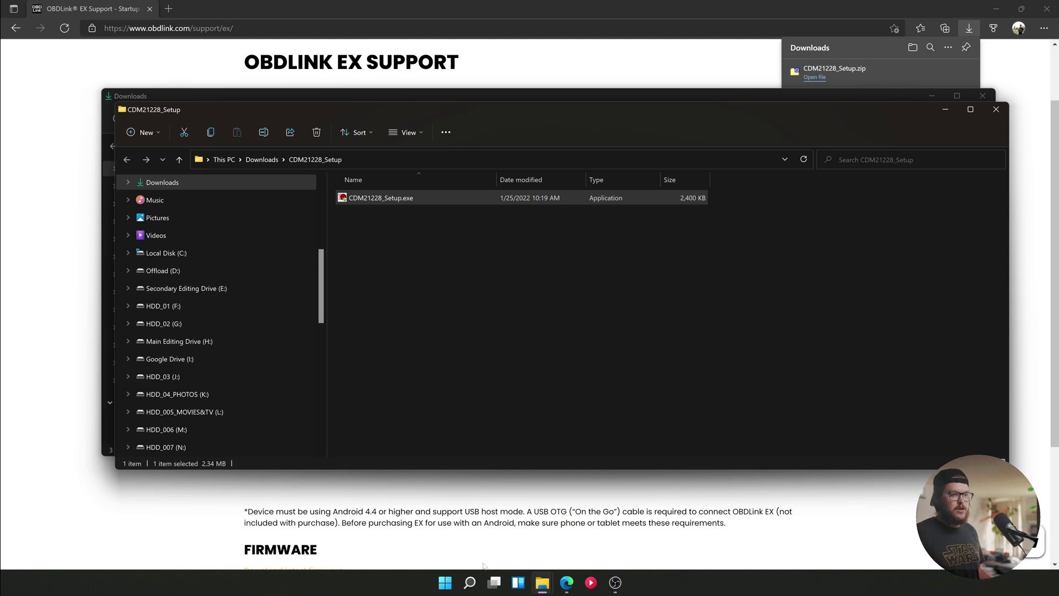
Search the Start menu for 'device' and open Device Manager.
click(445, 582)
click(454, 193)
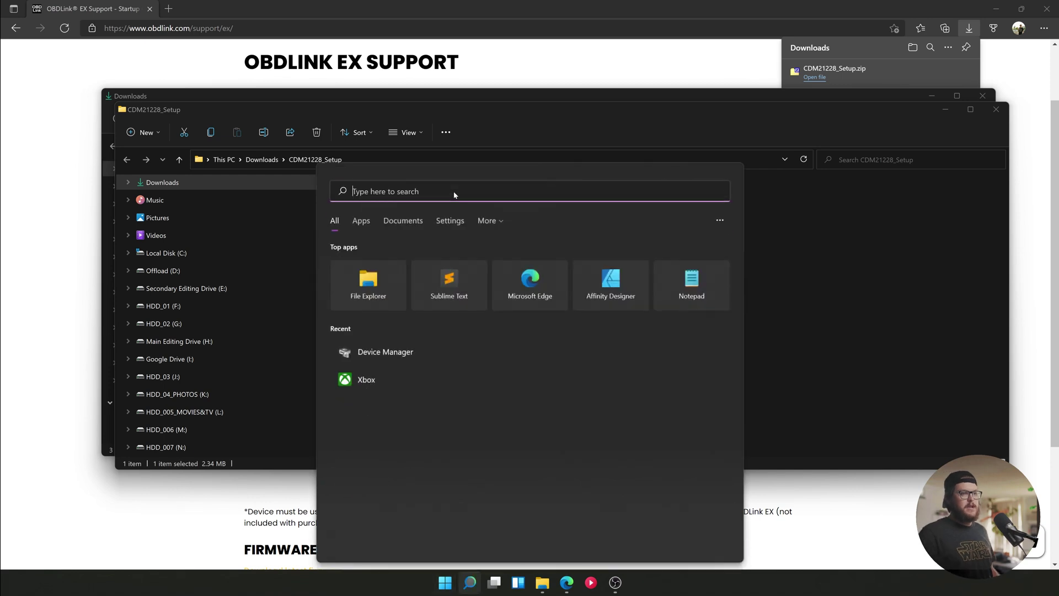
text(device)
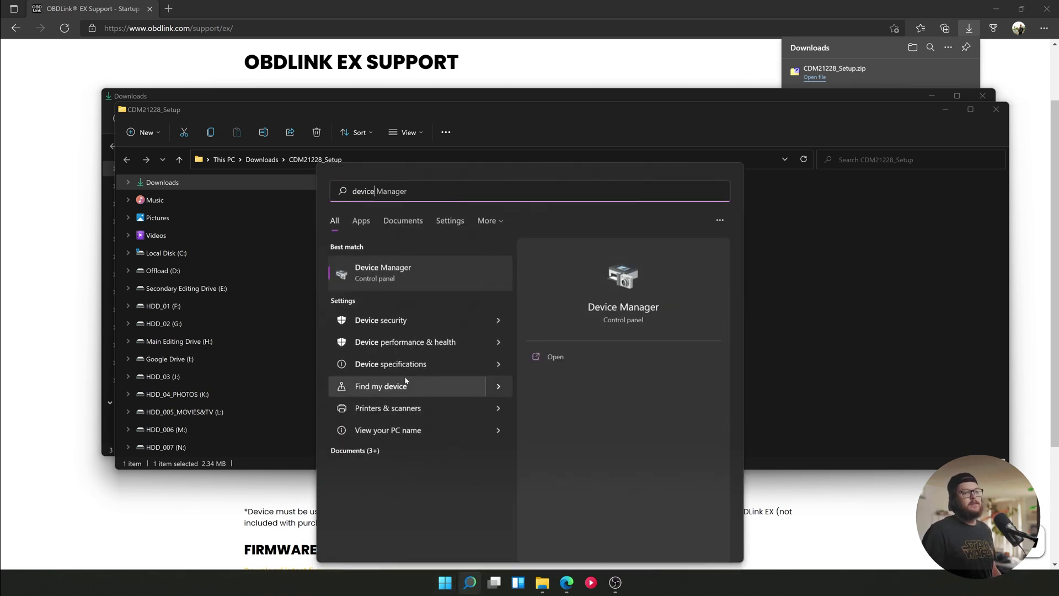
click(395, 273)
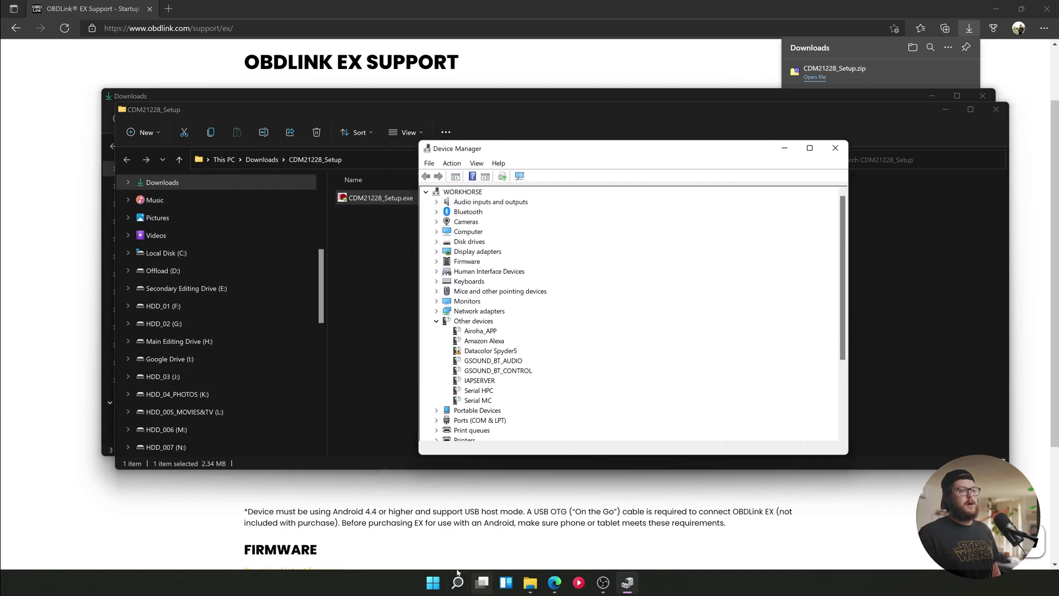
Expand Ports (COM & LPT) to locate USB Serial Port (COM5), then return to Edge.
scroll(559, 305, down, 4)
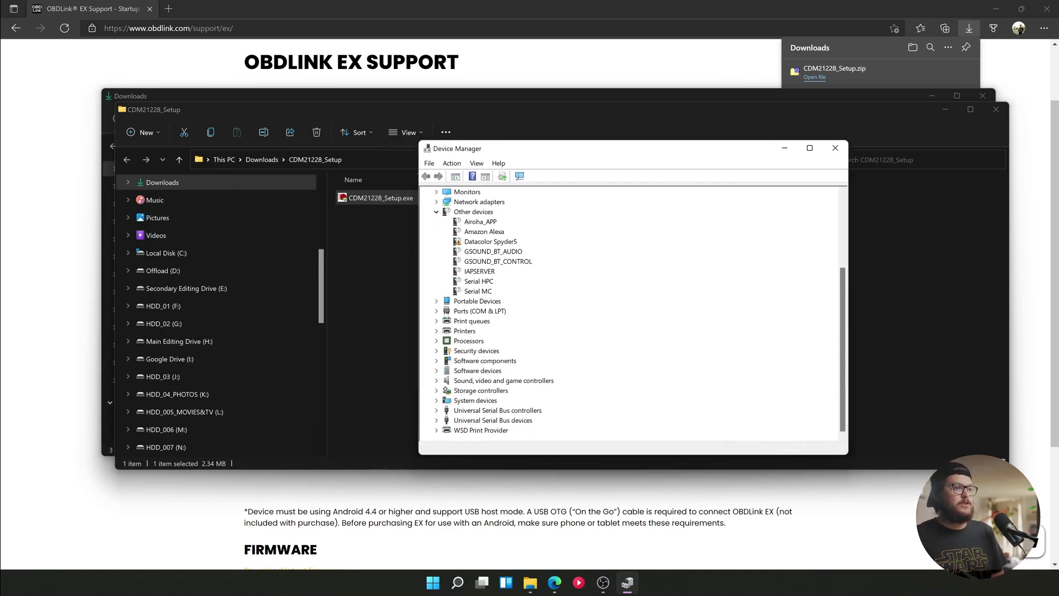
click(436, 312)
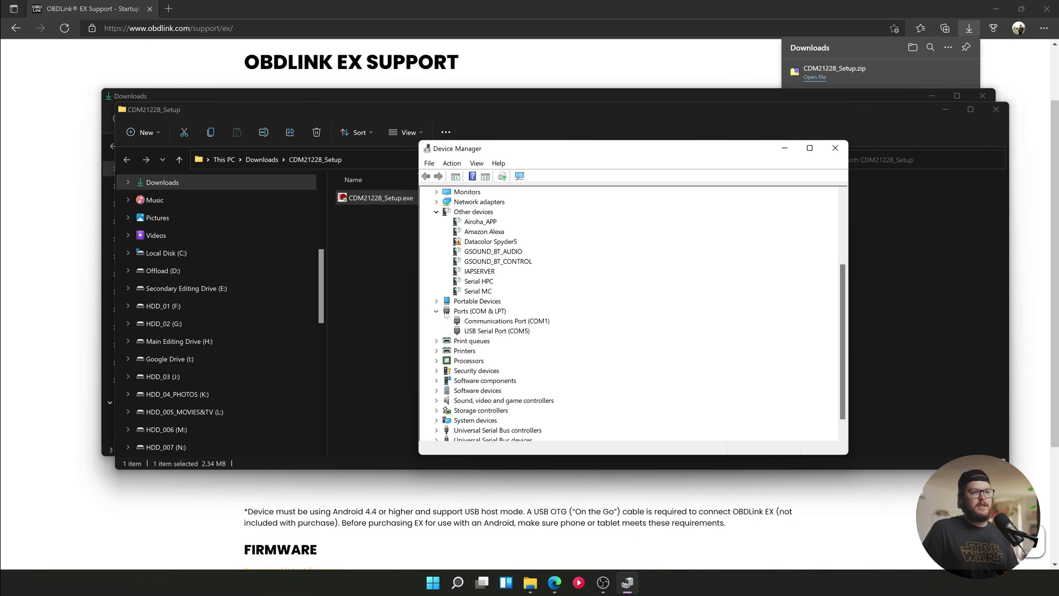
click(513, 322)
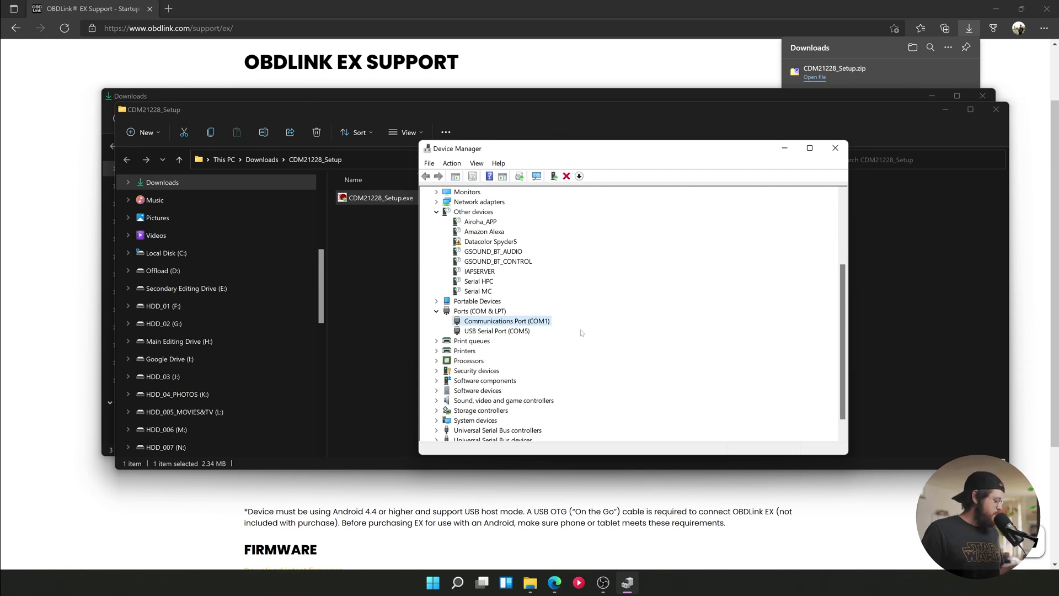
click(517, 330)
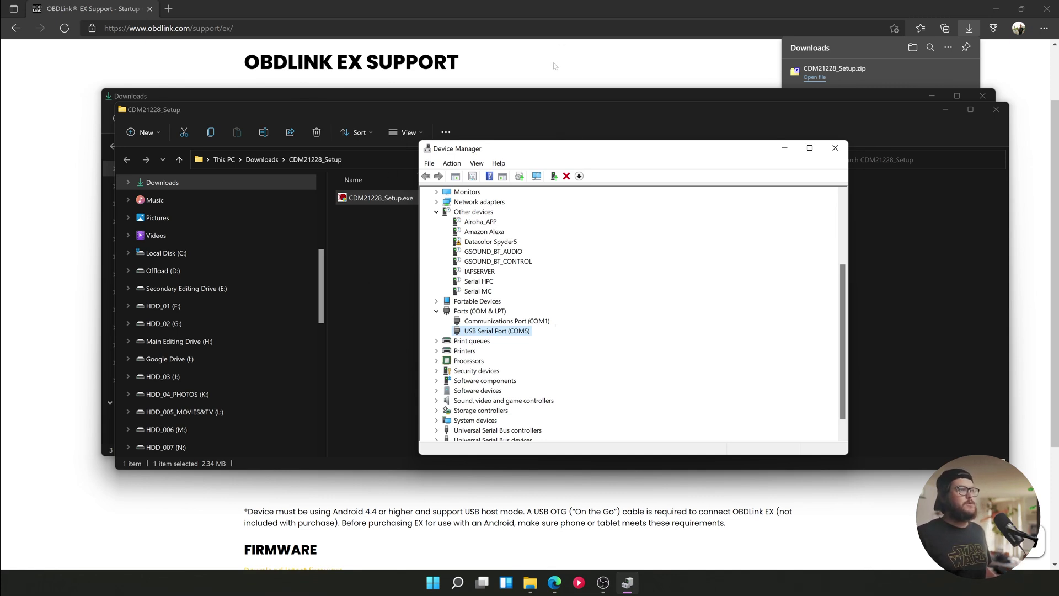
click(535, 75)
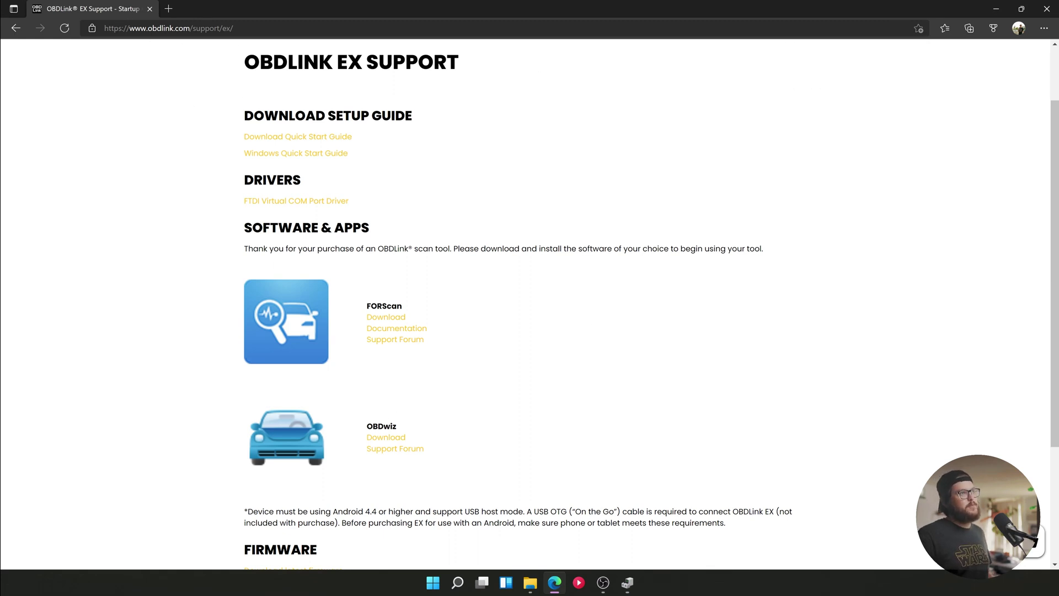
Open the latest firmware link in a new tab and switch to it.
scroll(363, 264, down, 3)
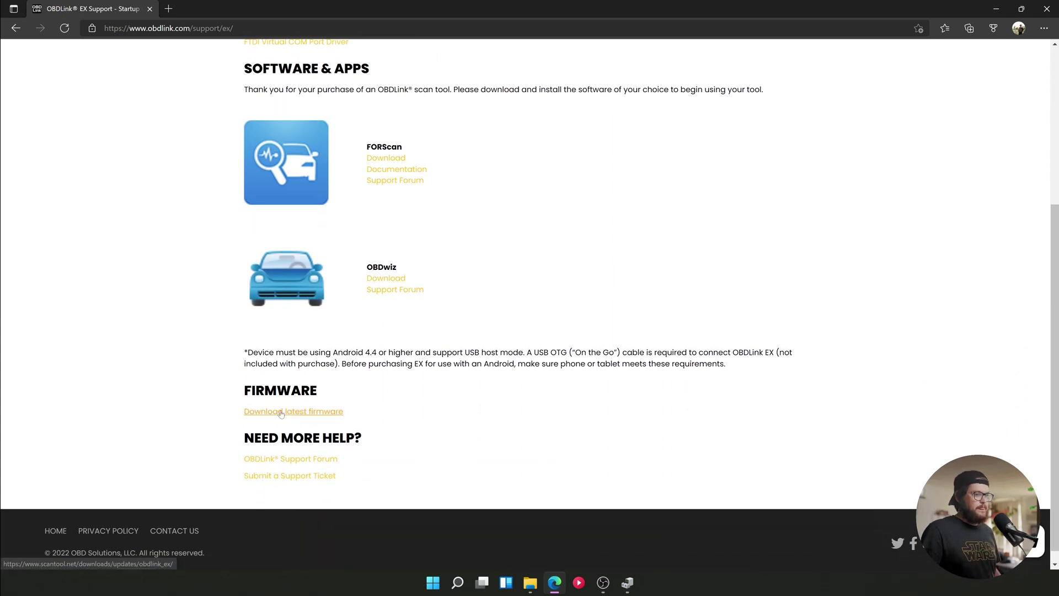
right_click(304, 413)
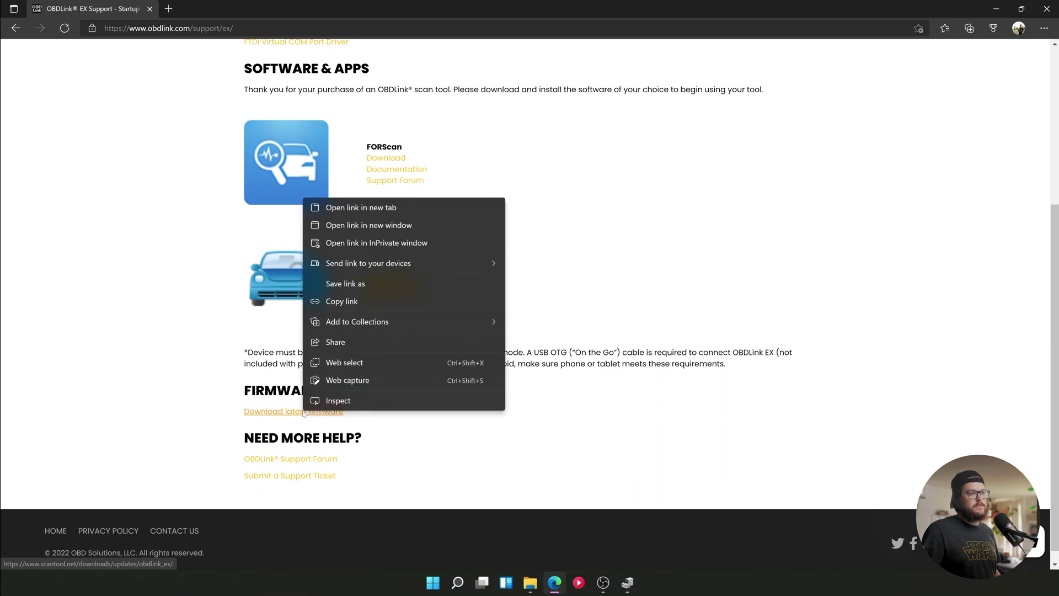
click(385, 210)
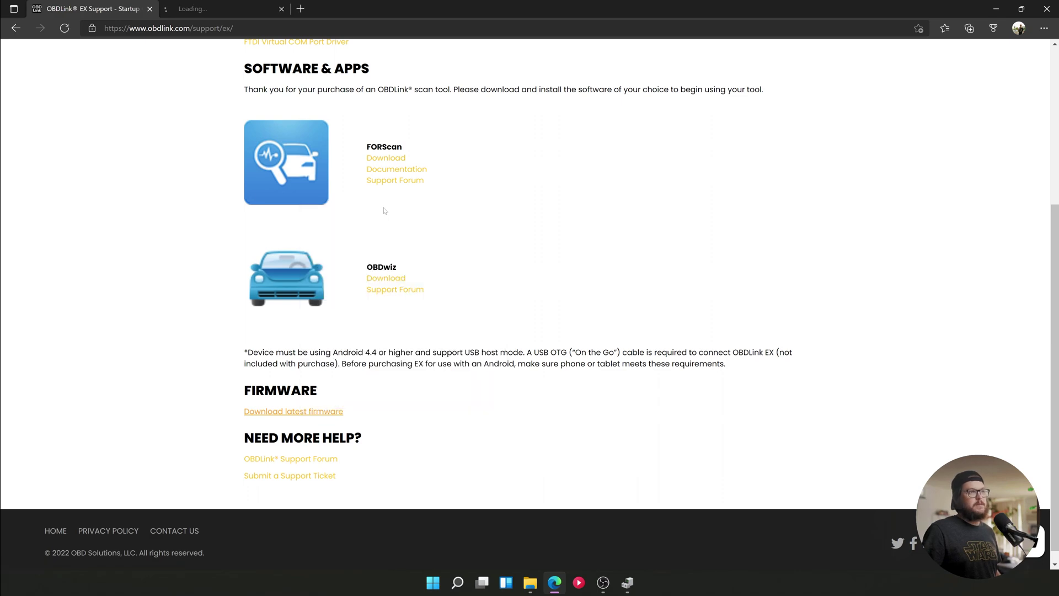
click(248, 5)
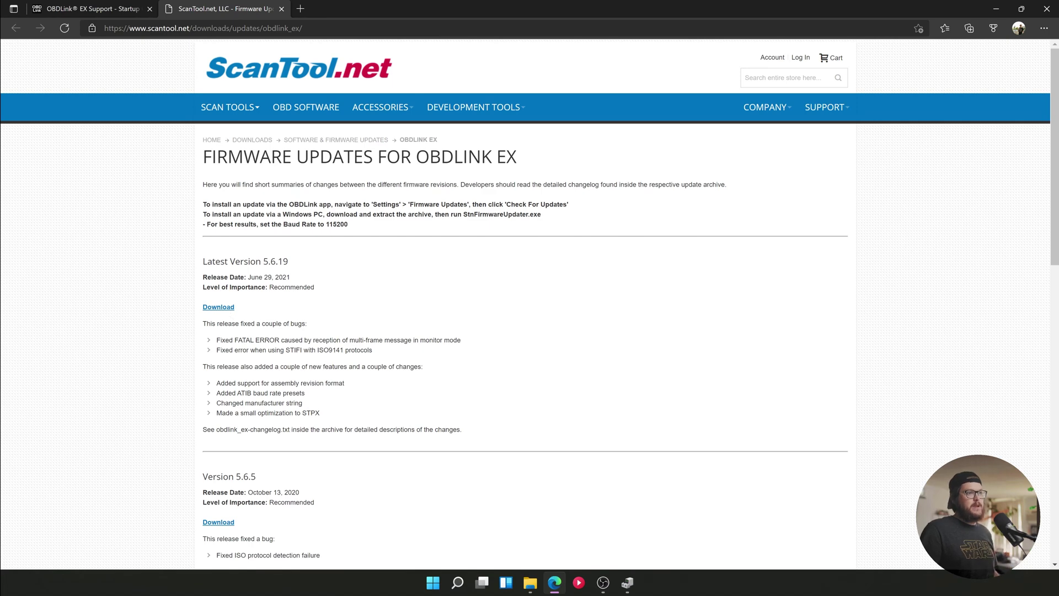
Read the latest version 5.6.19 heading, then launch FORScan and centre its window.
drag(203, 148, 285, 265)
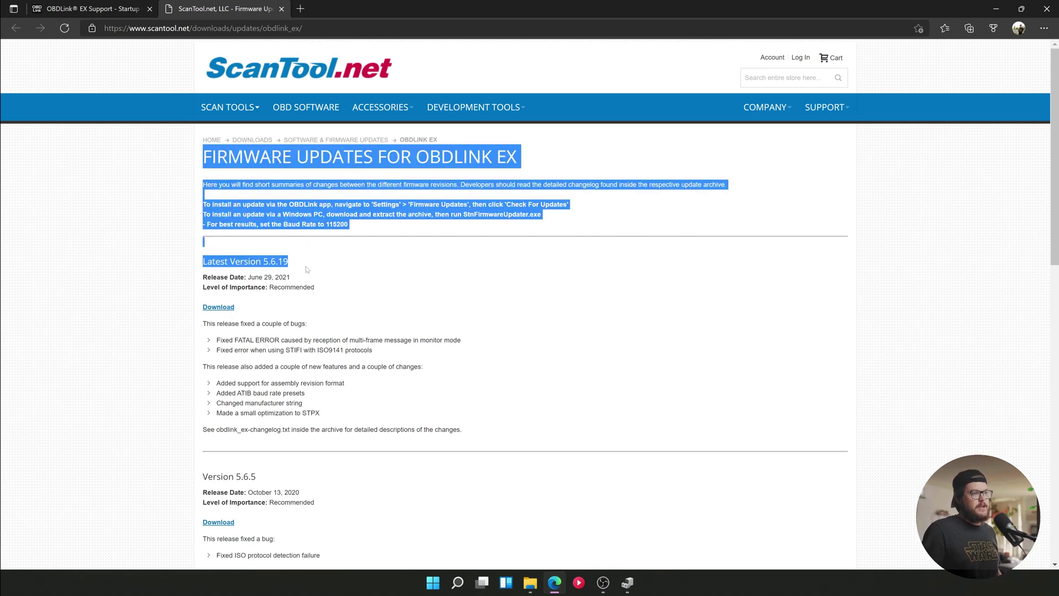
click(287, 266)
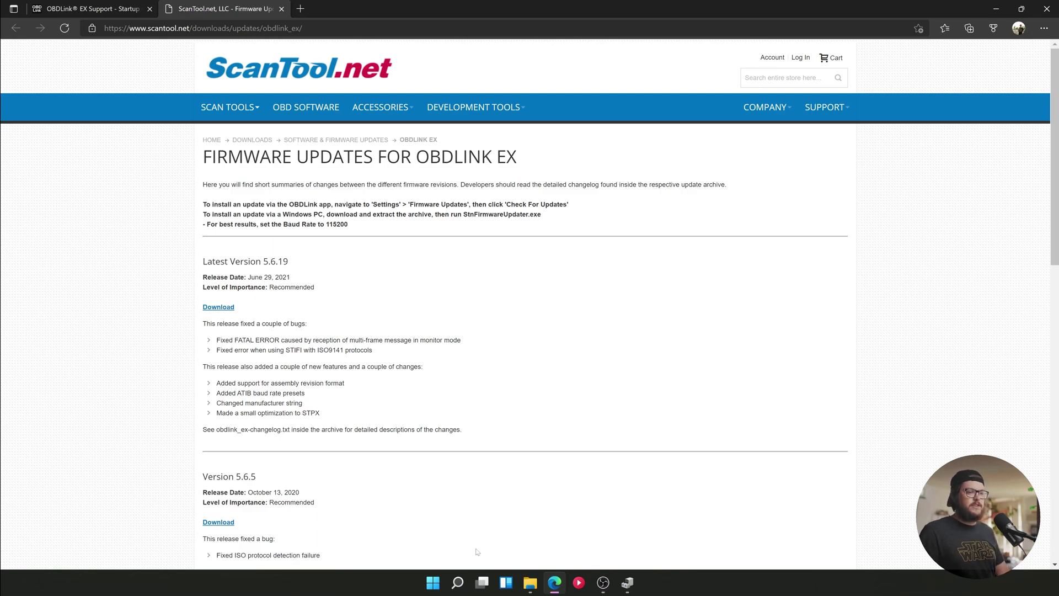
click(433, 582)
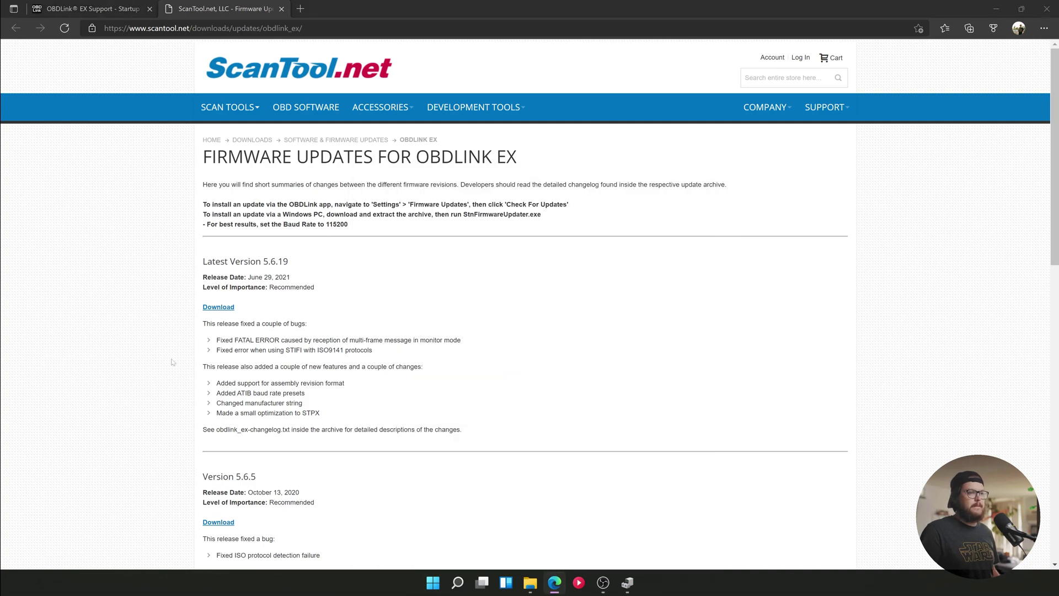
drag(892, 145, 566, 48)
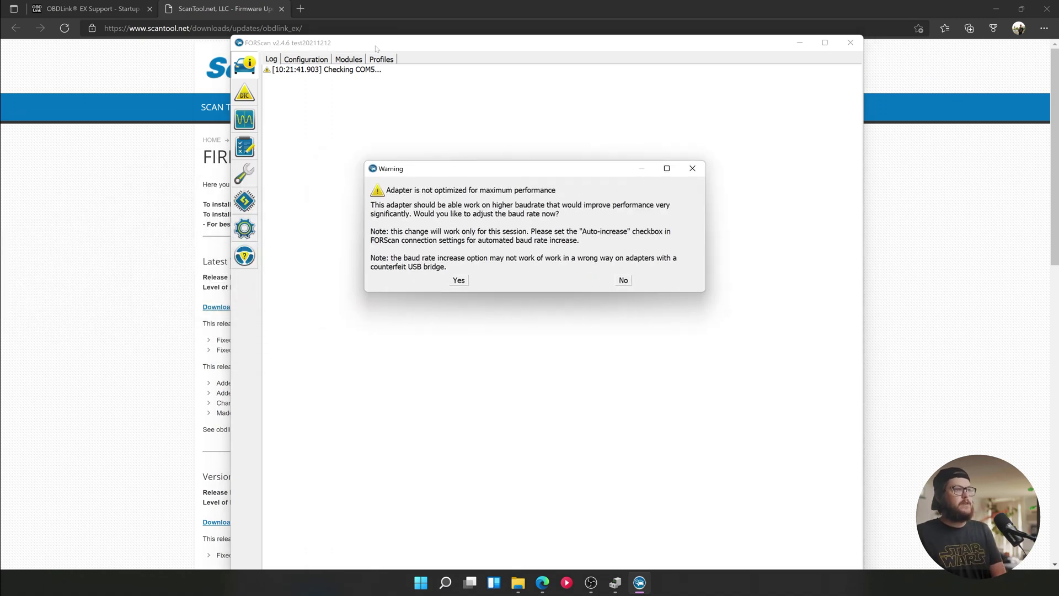
Accept FORScan's baud-rate increase and compare the adapter's 5.5.3 firmware with Edge's latest 5.6.19.
drag(379, 45, 370, 18)
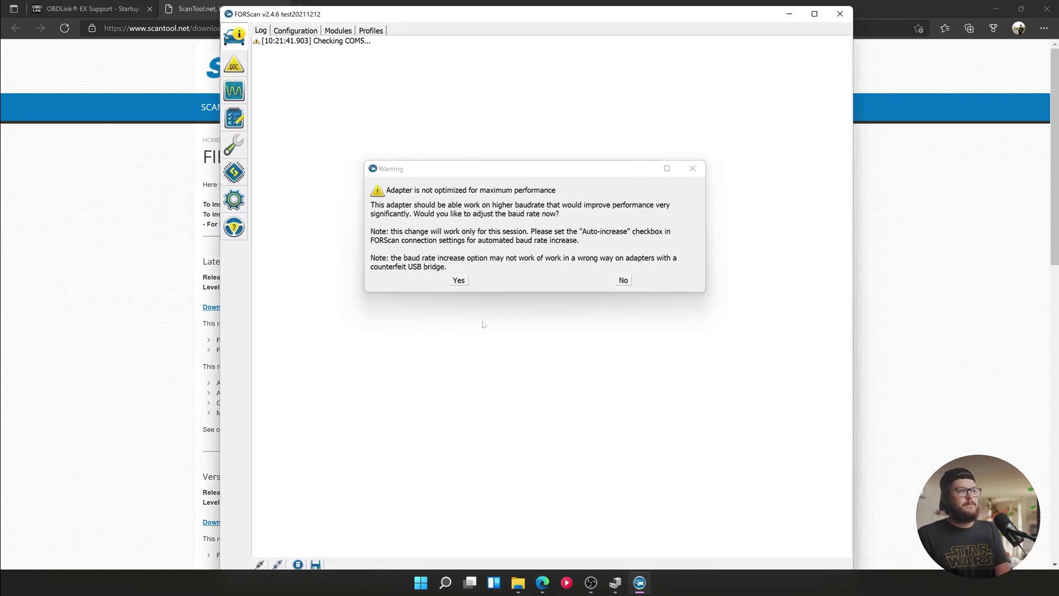
click(466, 280)
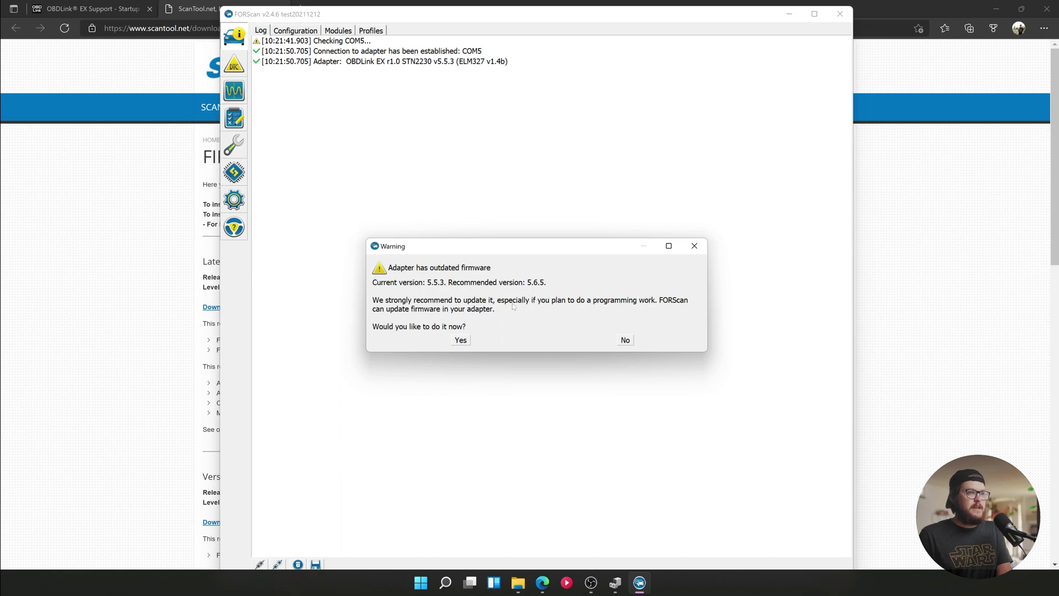
drag(471, 252, 406, 157)
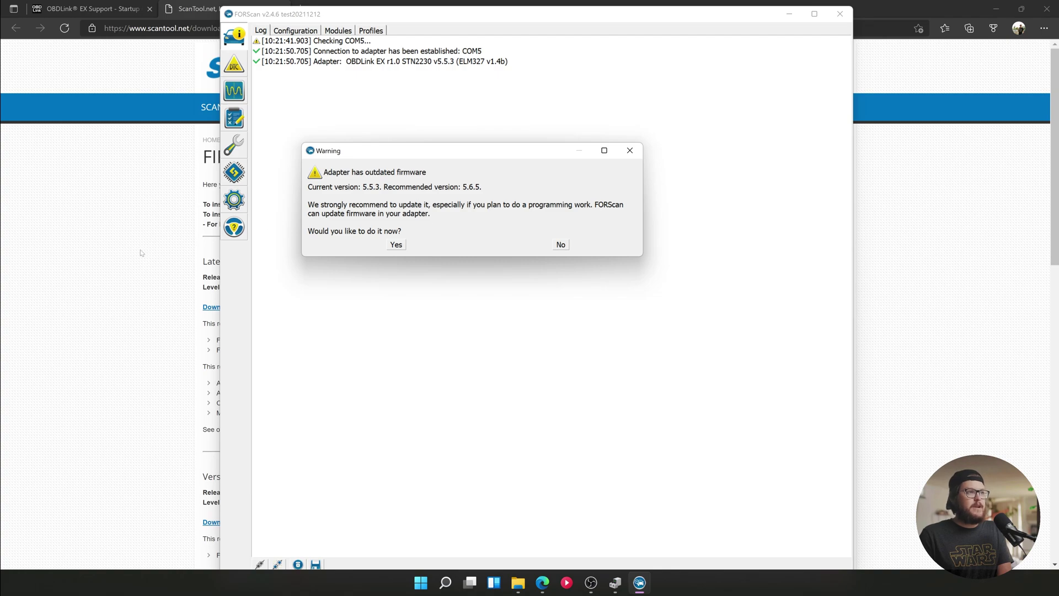
click(170, 281)
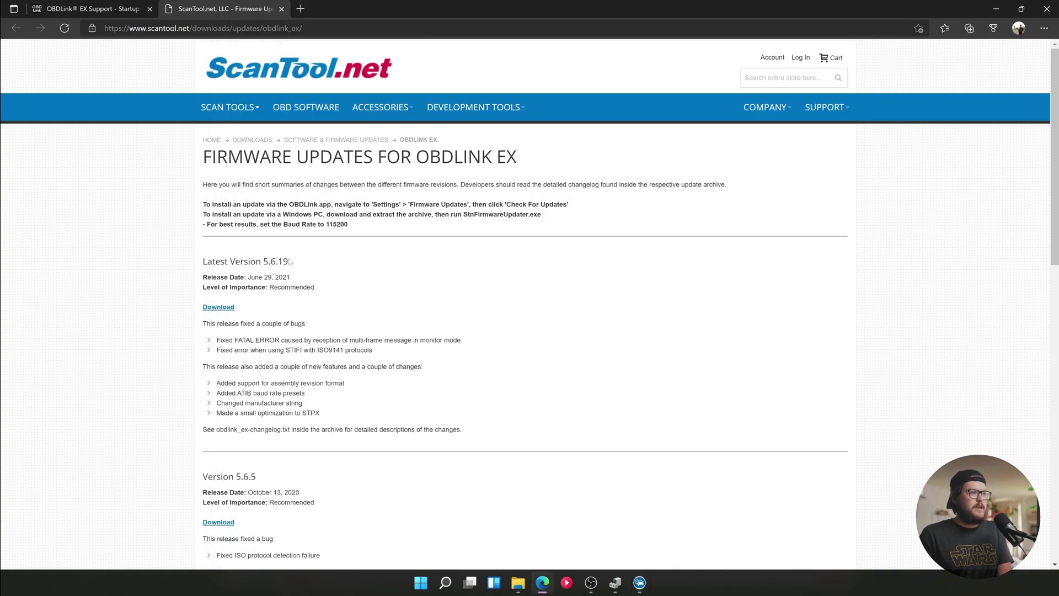
drag(291, 263, 265, 262)
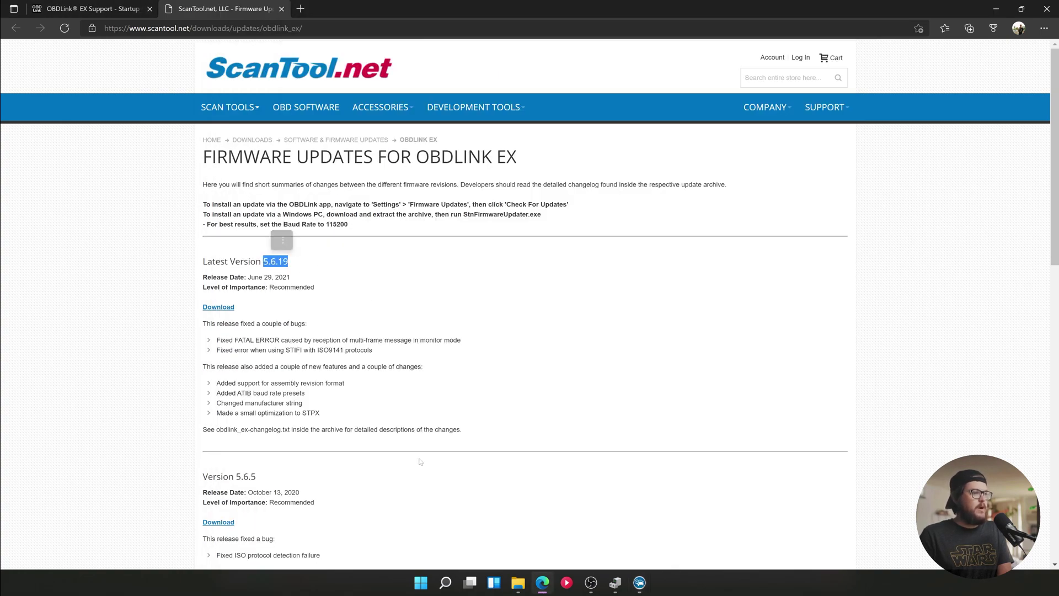
click(639, 582)
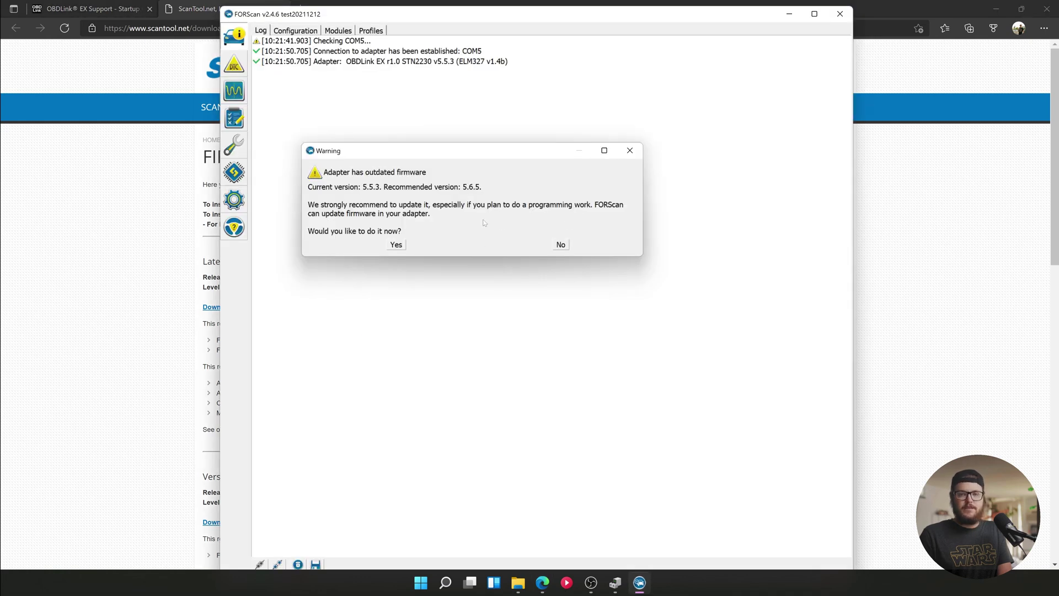
Decline FORScan's firmware update and profile prompts, dismiss the connection error, and close FORScan.
click(561, 245)
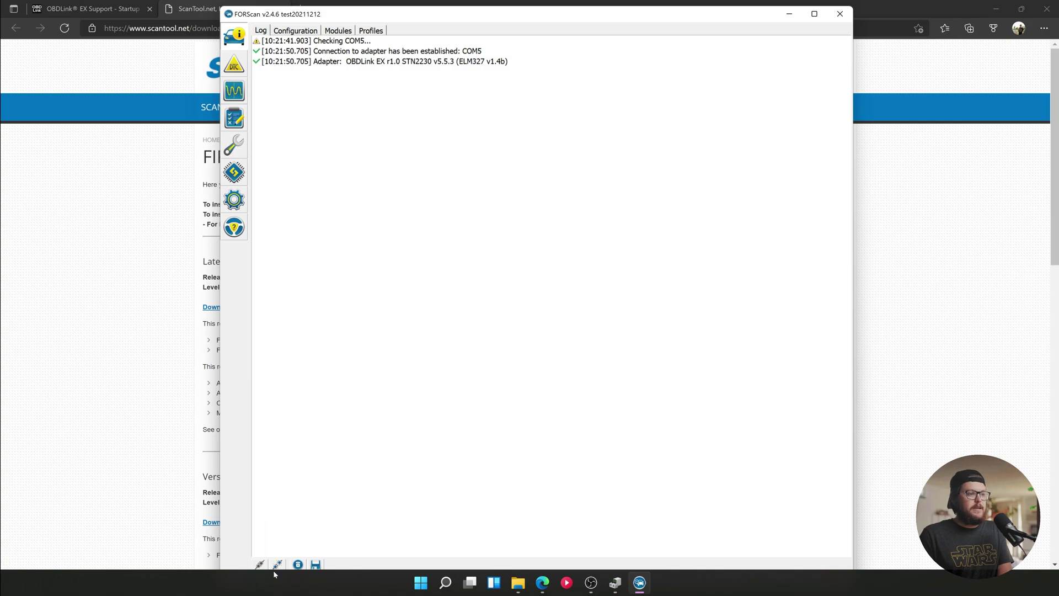
click(609, 450)
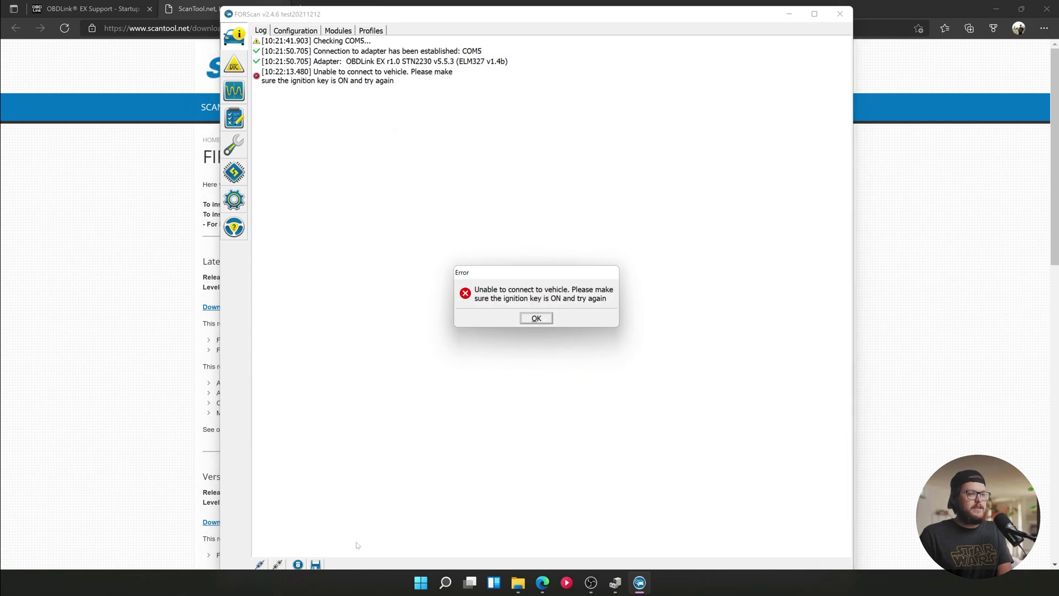
click(536, 318)
click(840, 14)
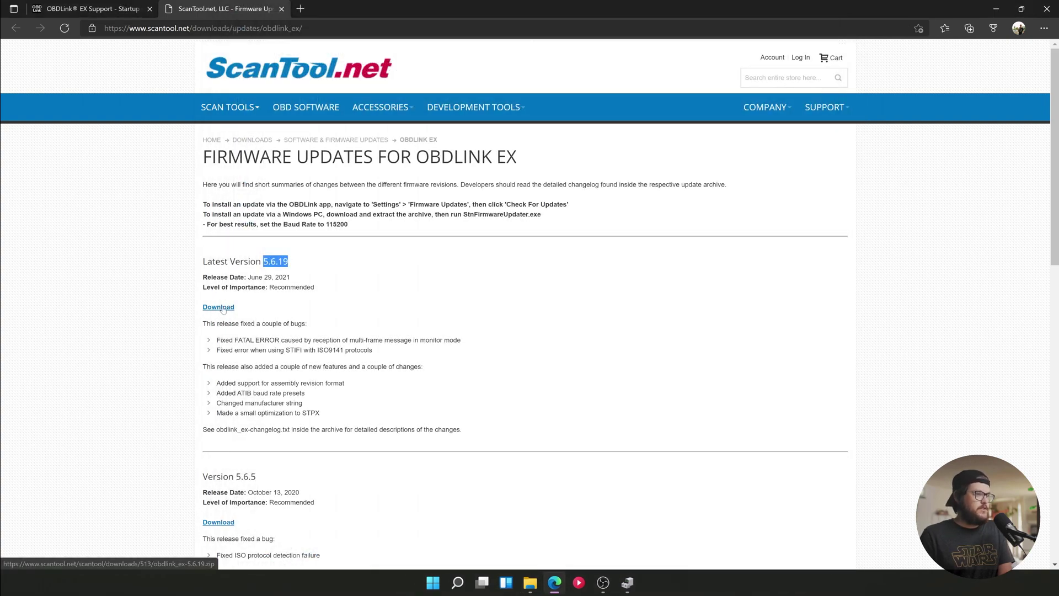
Download the 5.6.19 firmware archive obdlink_ex-5.6.19.zip and show it in File Explorer.
click(223, 308)
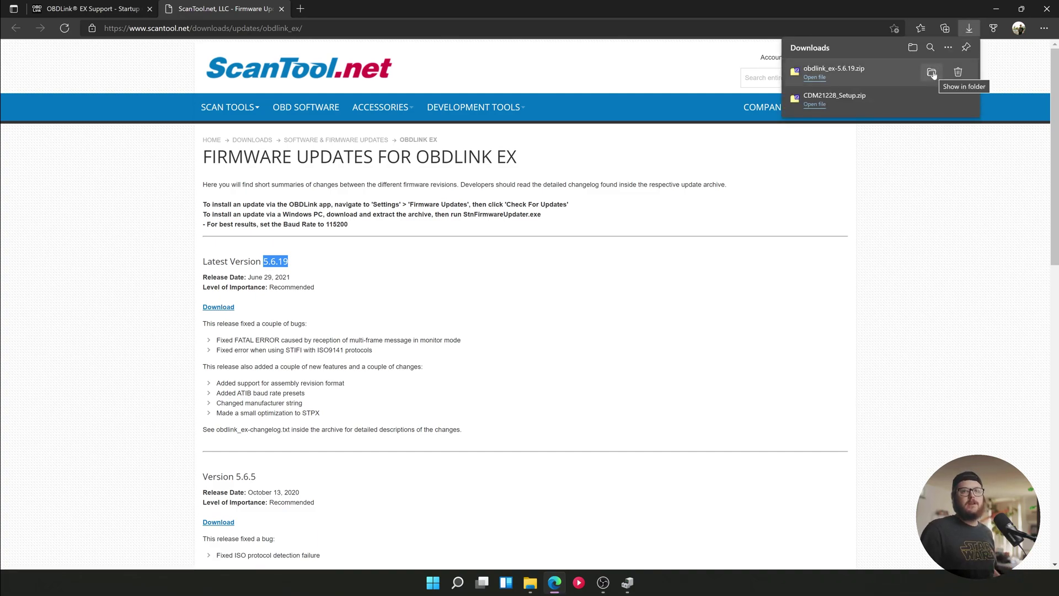
click(932, 73)
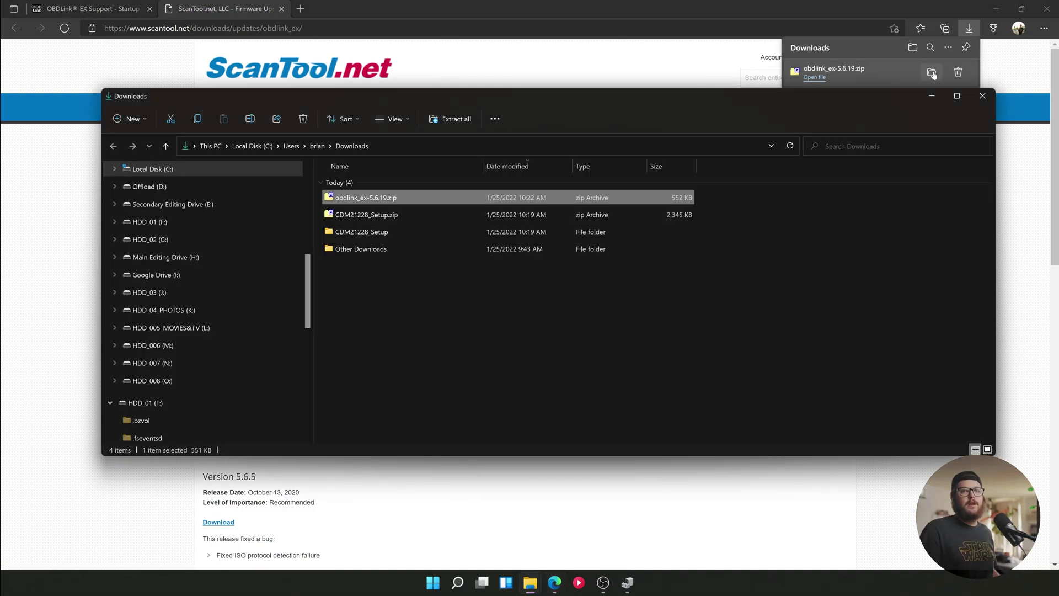
Extract obdlink_ex-5.6.19.zip to its suggested folder and run StnFirmwareUpdater.exe from there.
right_click(401, 198)
click(455, 270)
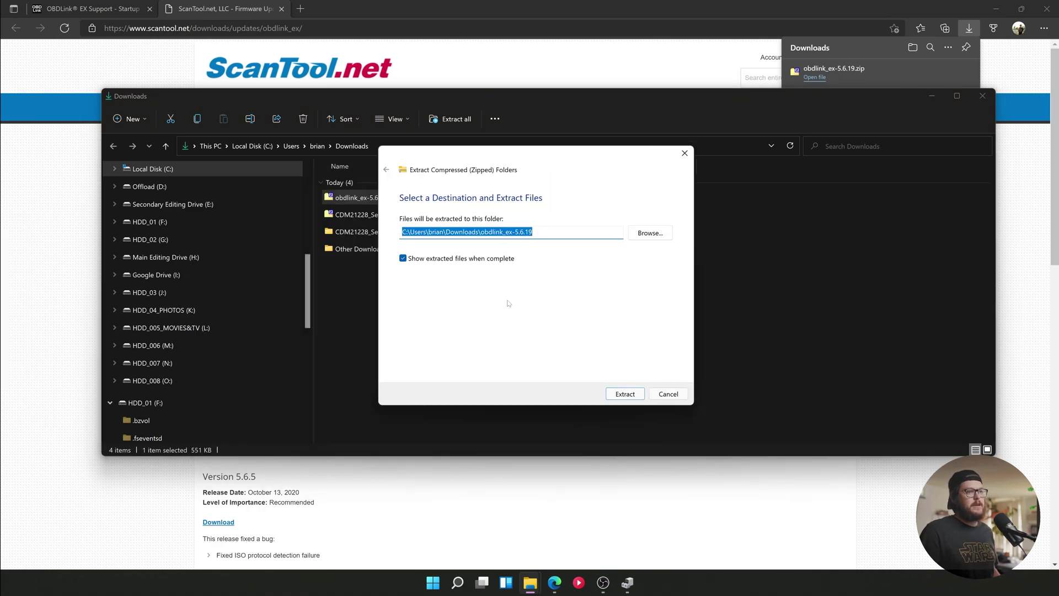
click(623, 396)
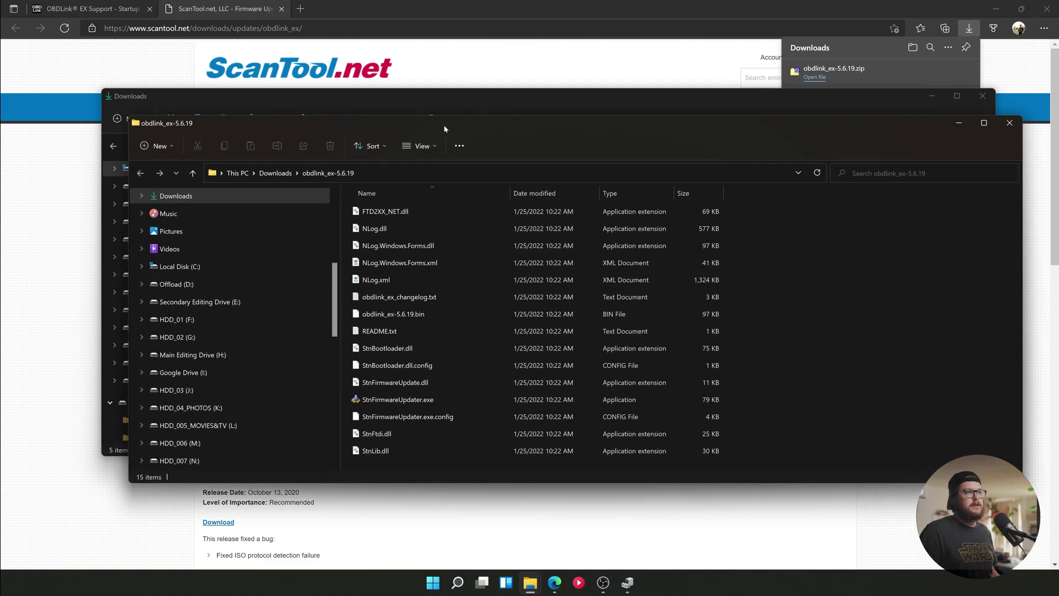
drag(443, 105, 423, 65)
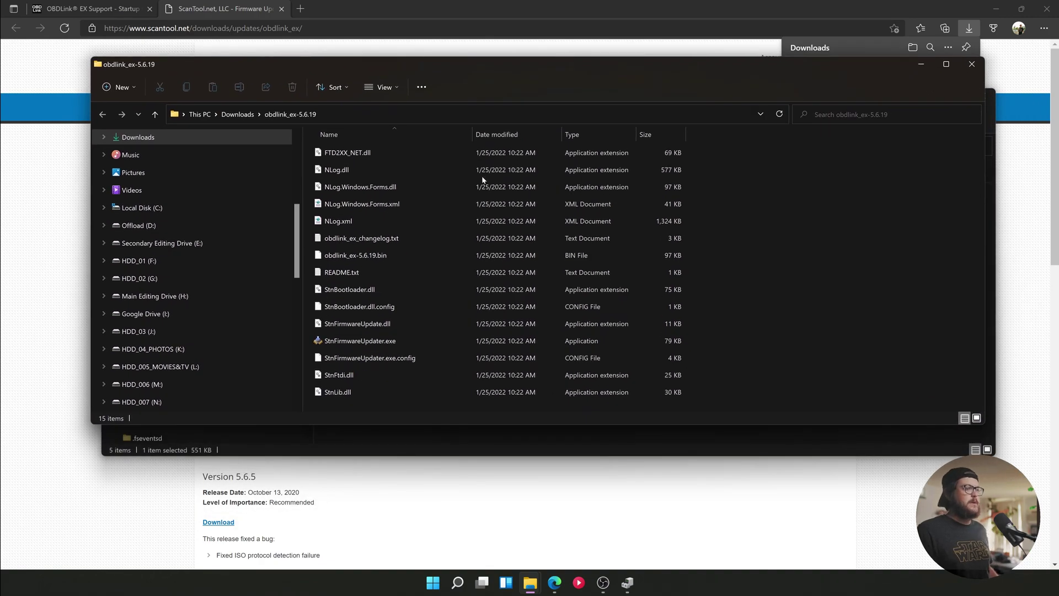
click(378, 346)
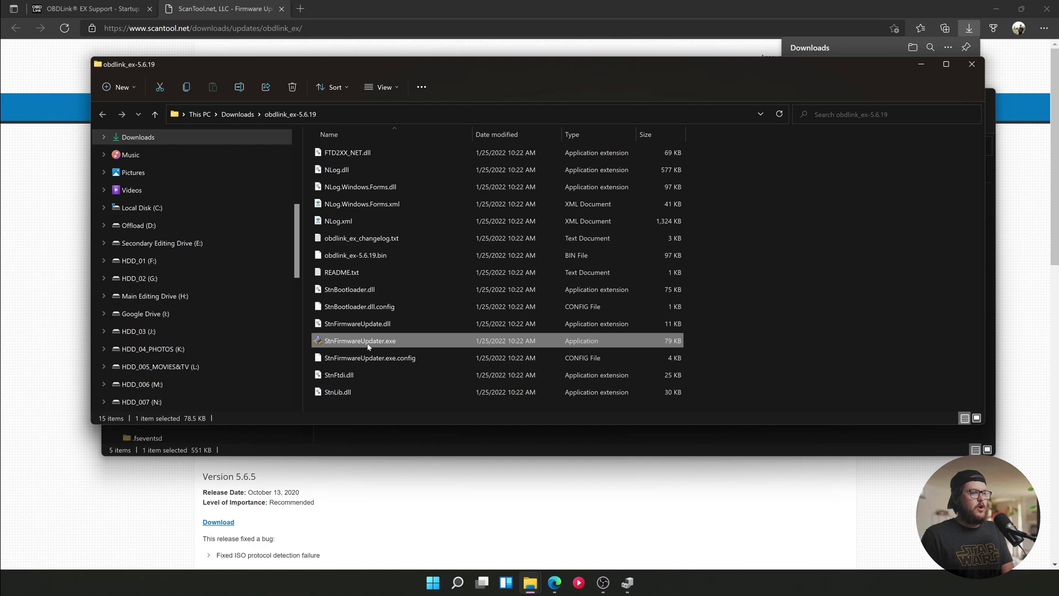
double_click(401, 342)
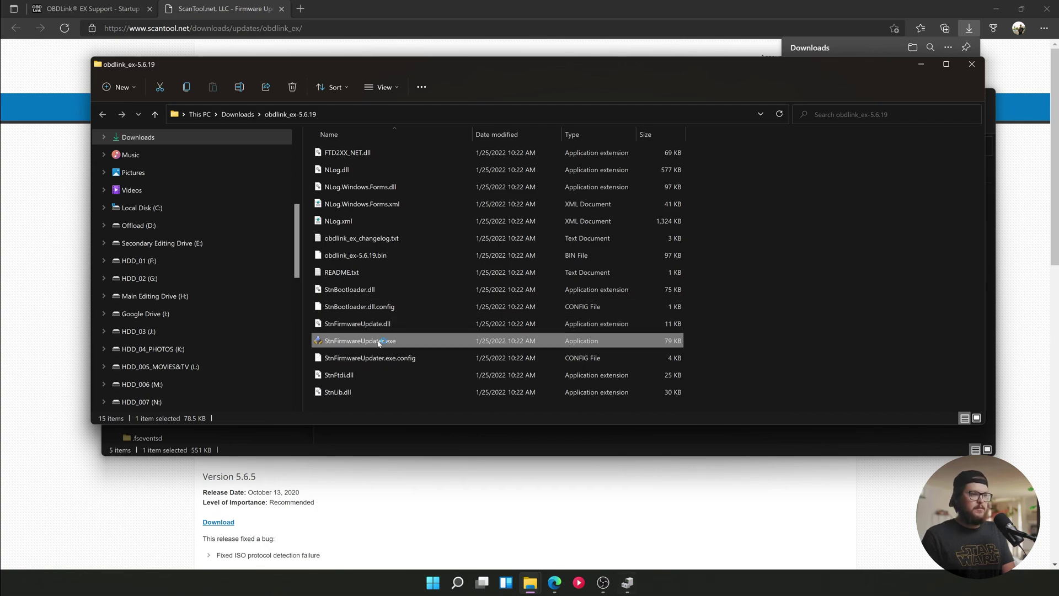
drag(740, 61, 688, 71)
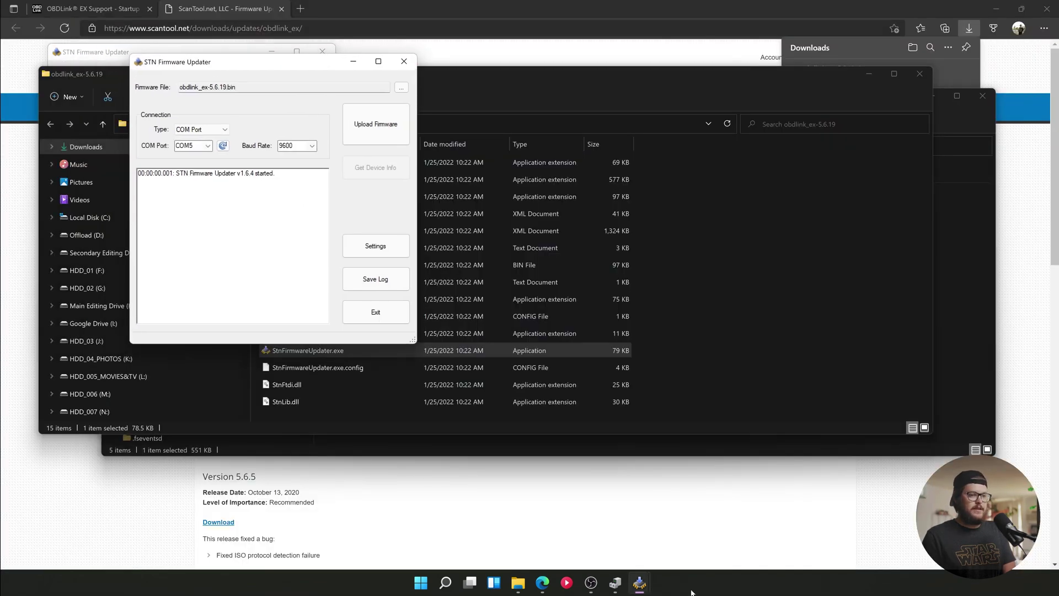
Close the duplicate updater window, set the baud rate to 115200, and start the firmware upload.
mouse_move(638, 583)
click(632, 490)
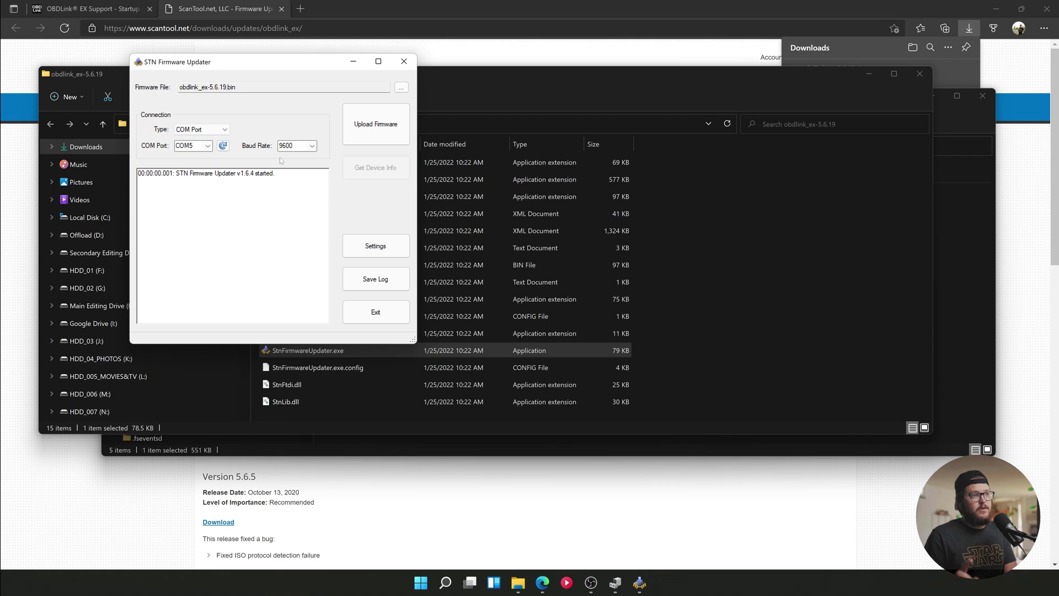
click(312, 145)
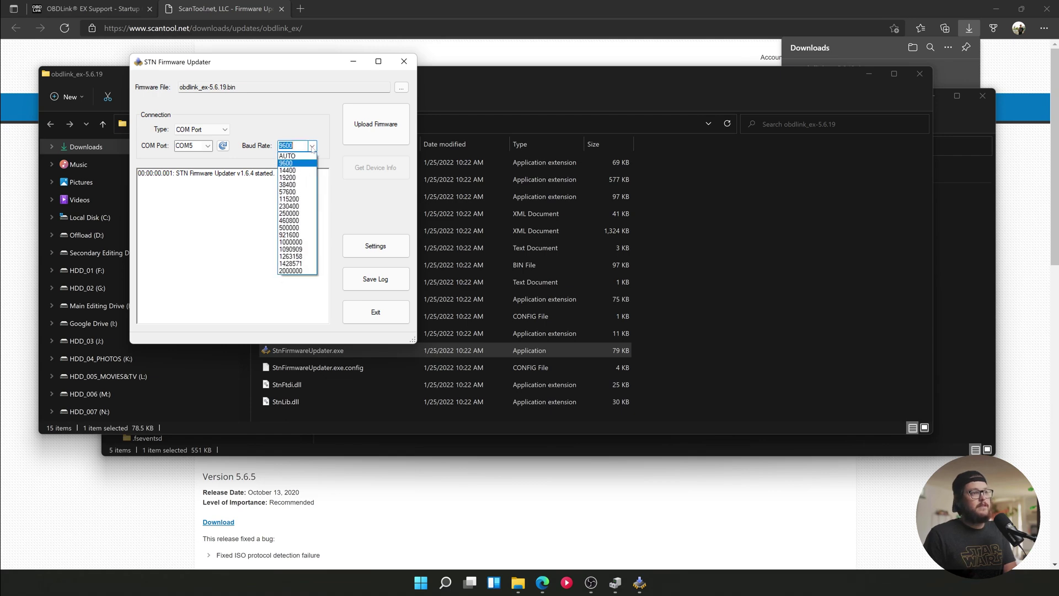
click(298, 200)
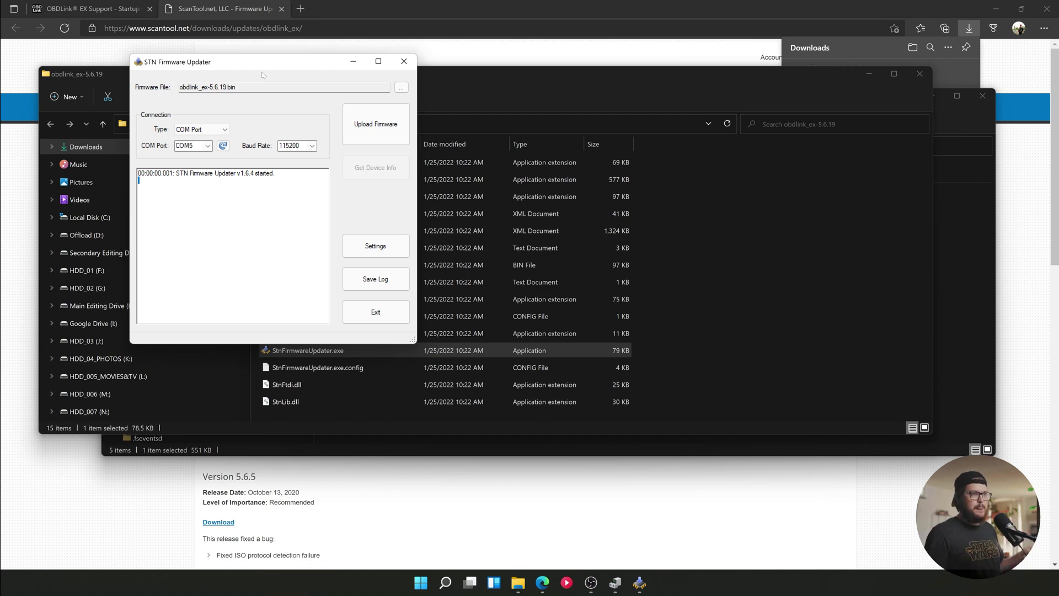
click(386, 135)
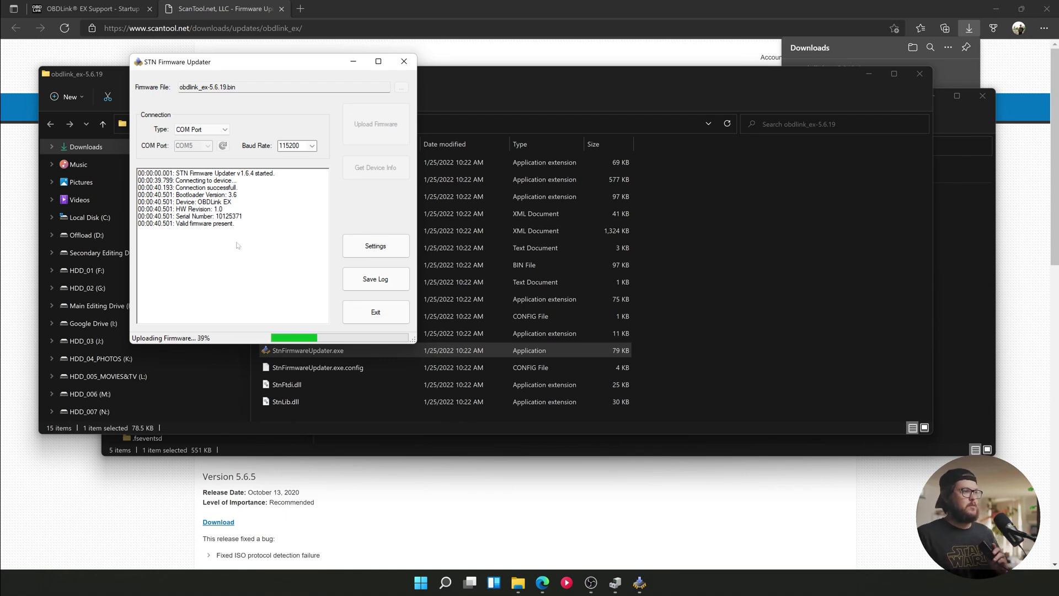
Check the log's device details and latest line until it reports 'Firmware update successful'.
drag(243, 216, 198, 216)
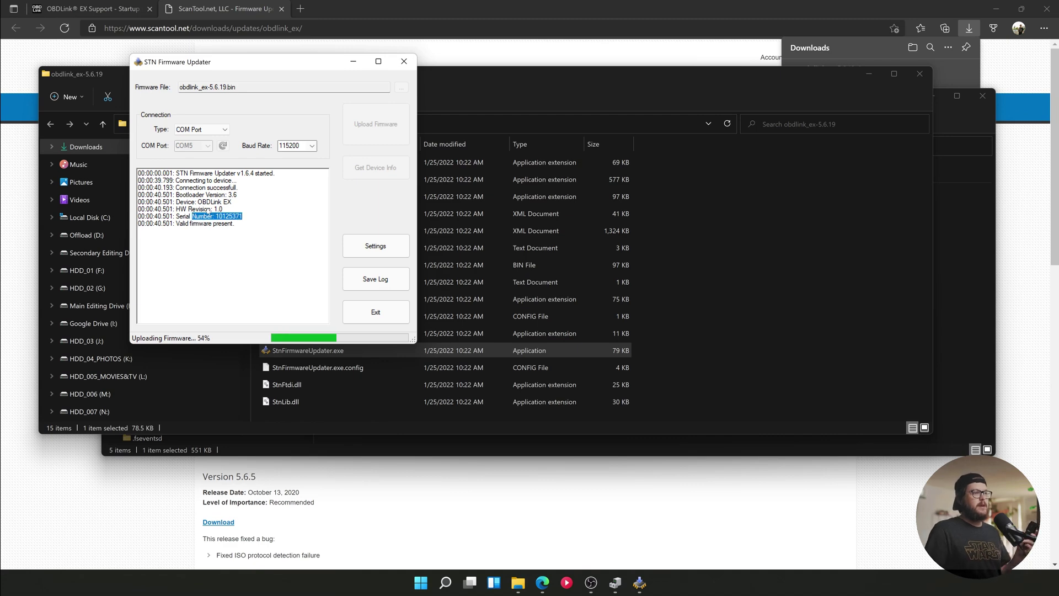
click(208, 210)
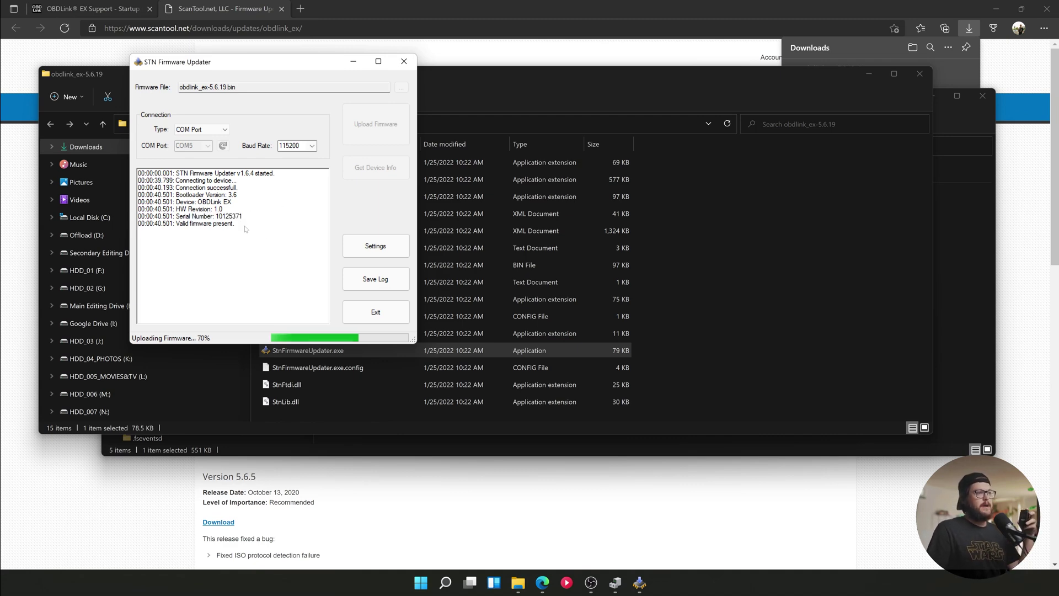
drag(247, 244, 138, 223)
click(224, 230)
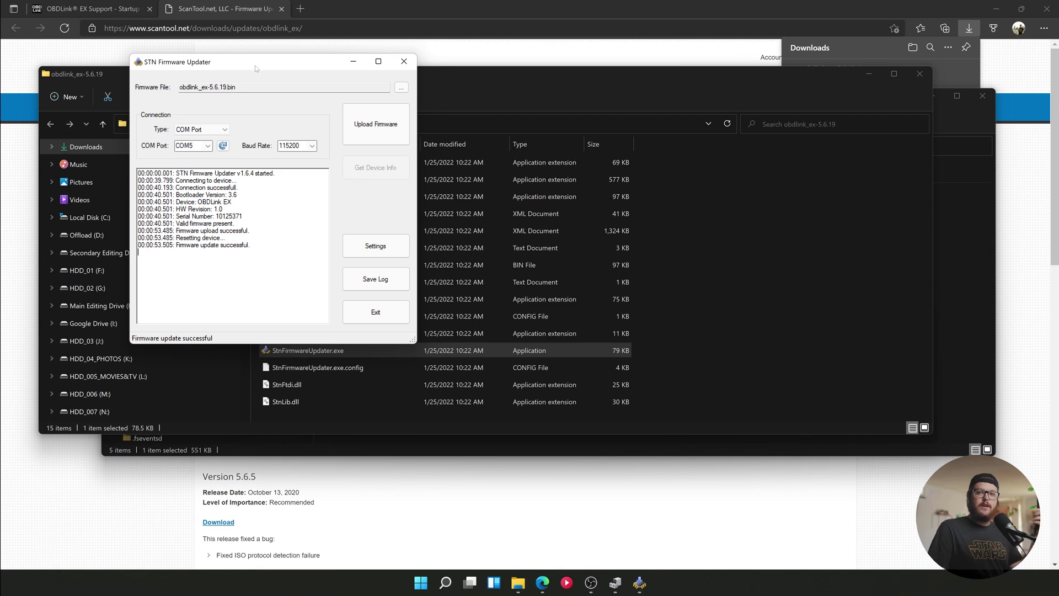
Switch back to the OBDLink EX Support tab listing FORScan, OBDwiz and the firmware download.
click(122, 6)
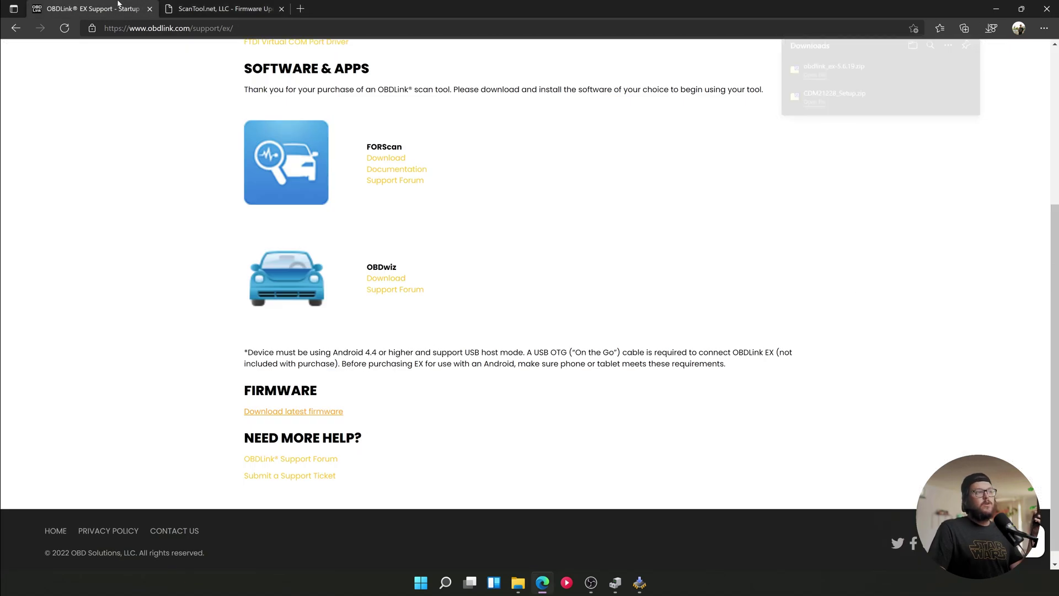